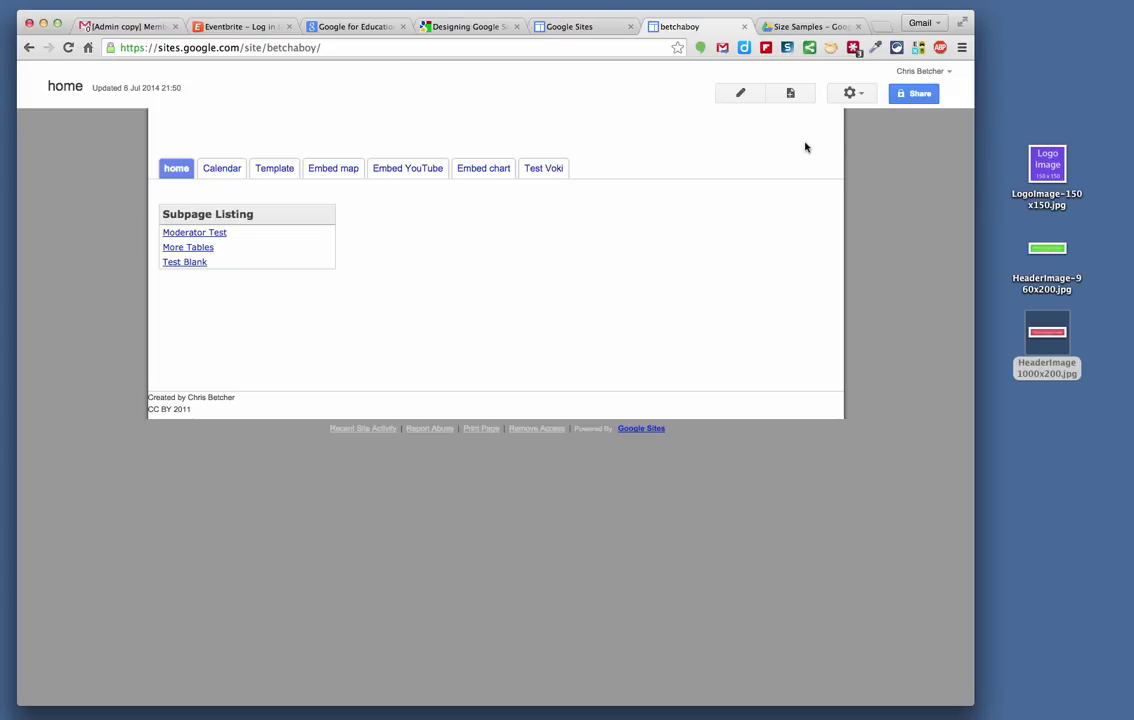
- Open the site layout for editing and confirm the custom site width of 1000px
{"action": "left_click", "coordinate": [860, 95]}
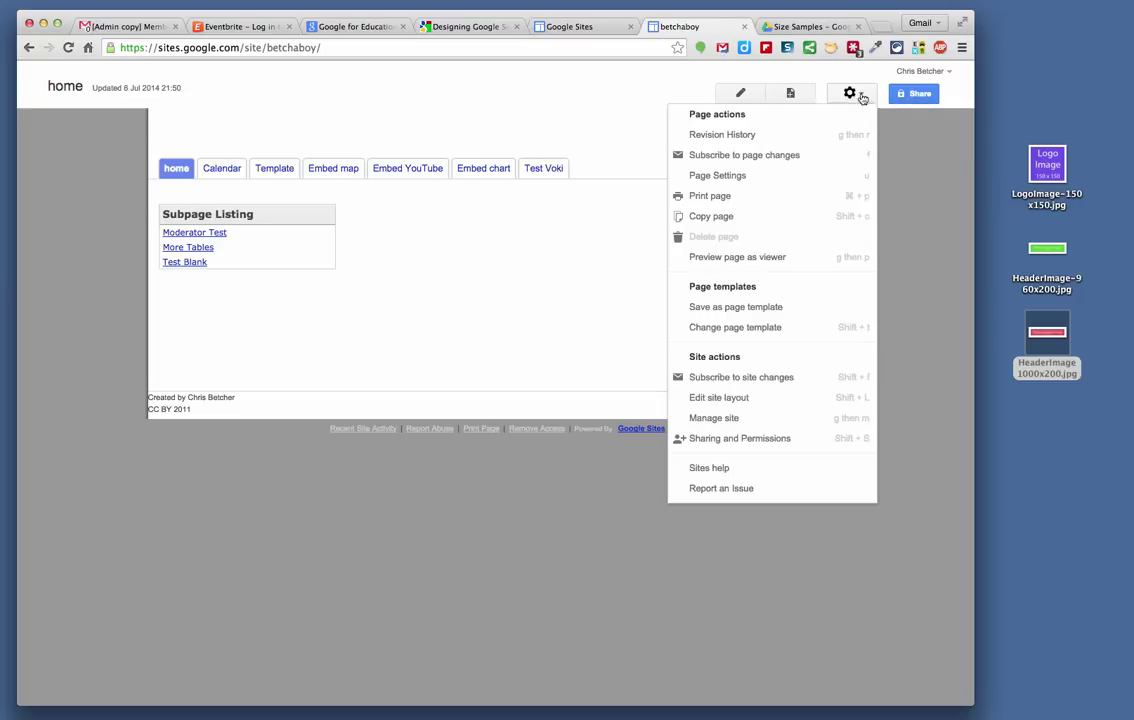
{"action": "left_click", "coordinate": [731, 398]}
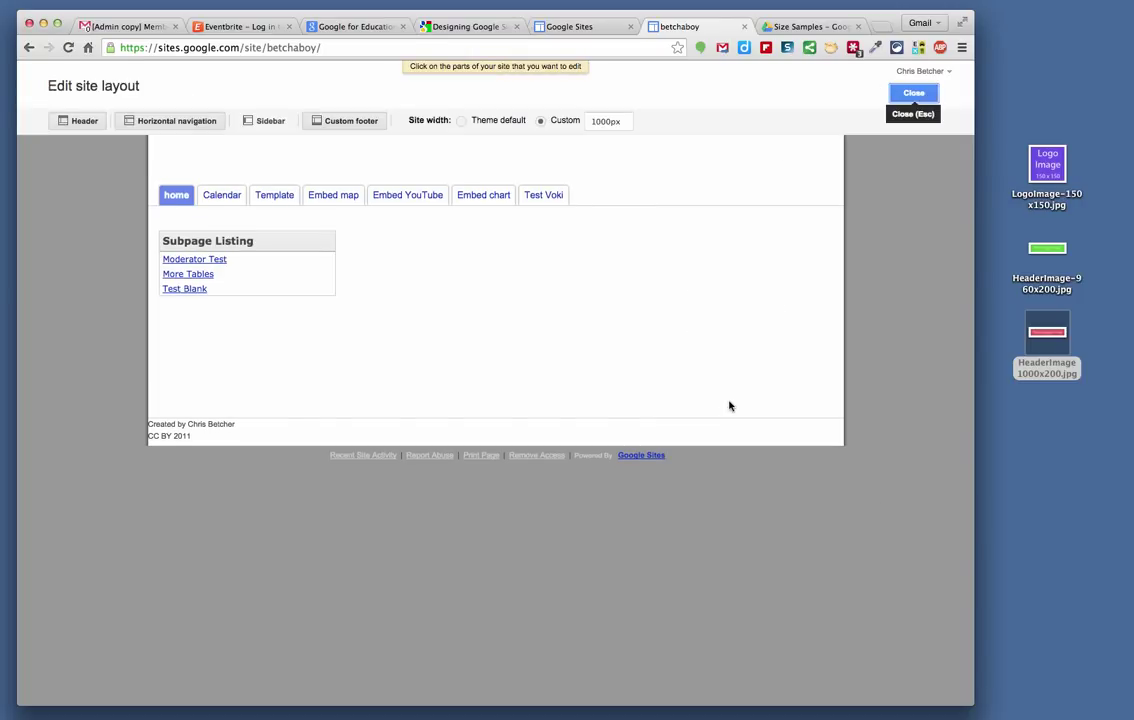
{"action": "left_click", "coordinate": [612, 121]}
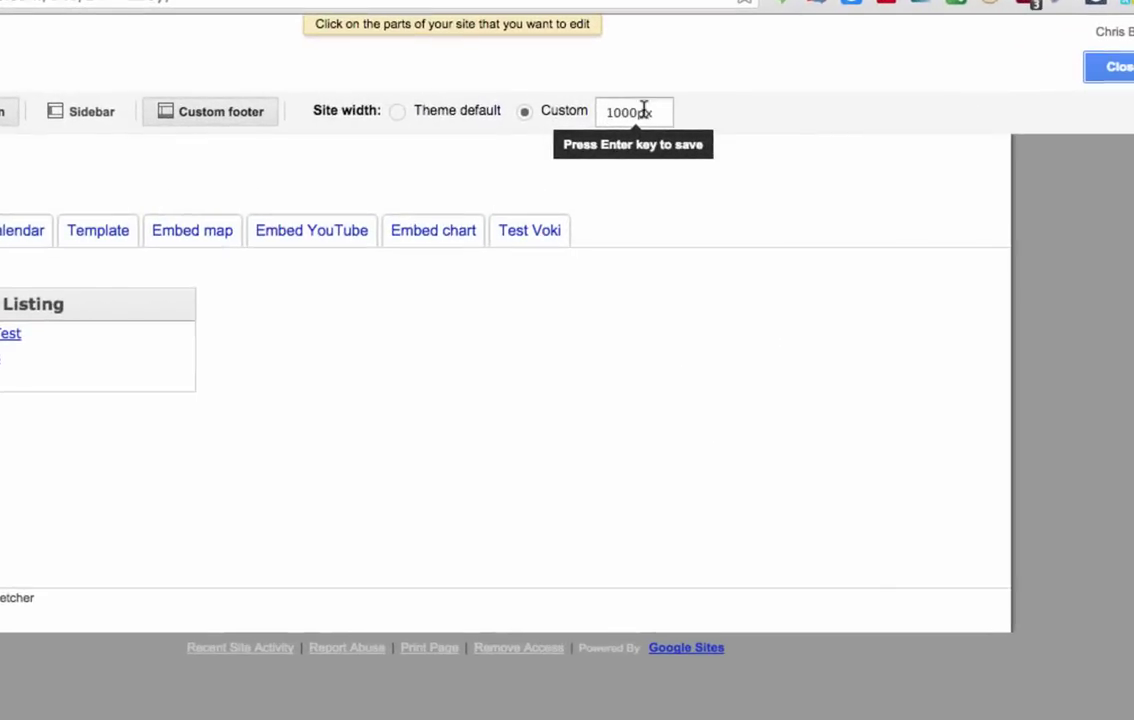
{"action": "key", "text": "Return"}
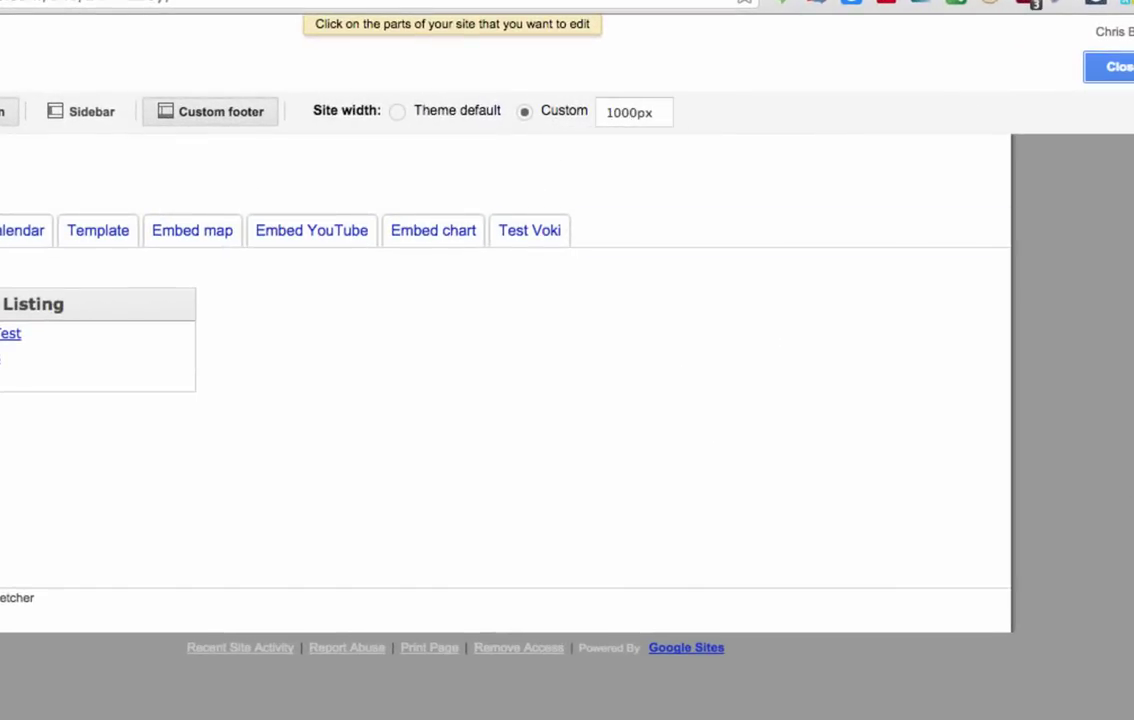
- Preview HeaderImage 1000x200.jpg from the desktop, compare it with the site's header area, and close the preview
{"action": "key", "text": "space"}
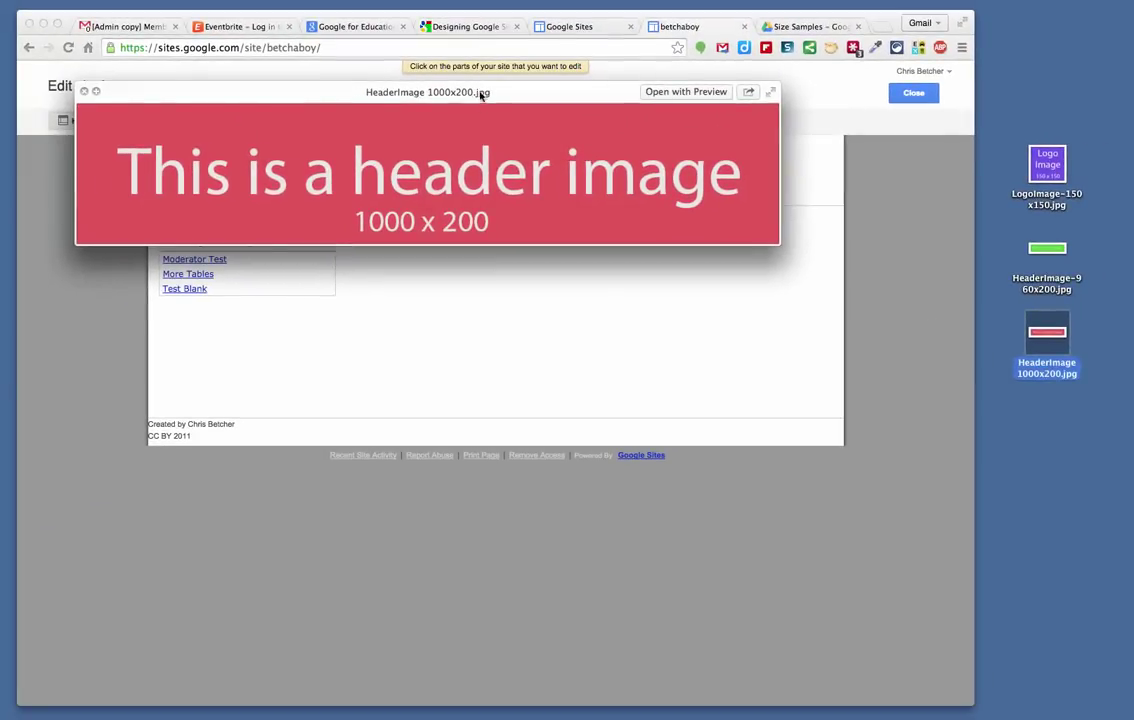
{"action": "left_click_drag", "start_coordinate": [481, 95], "coordinate": [576, 253]}
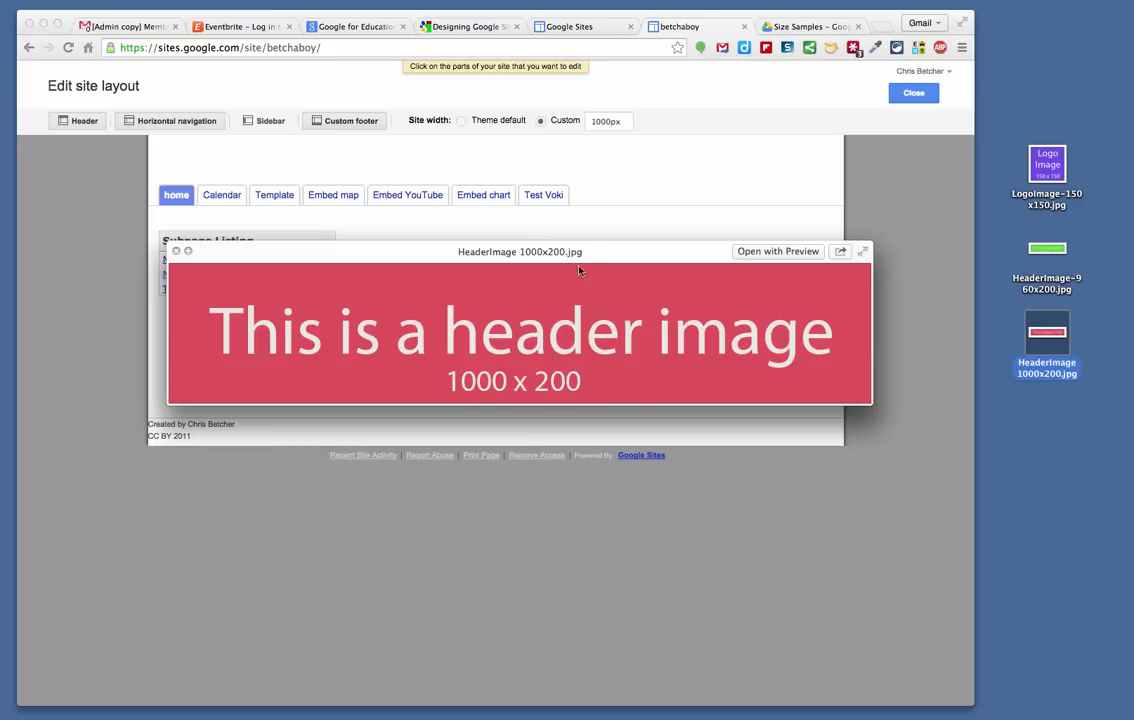
{"action": "left_click_drag", "start_coordinate": [594, 256], "coordinate": [568, 19]}
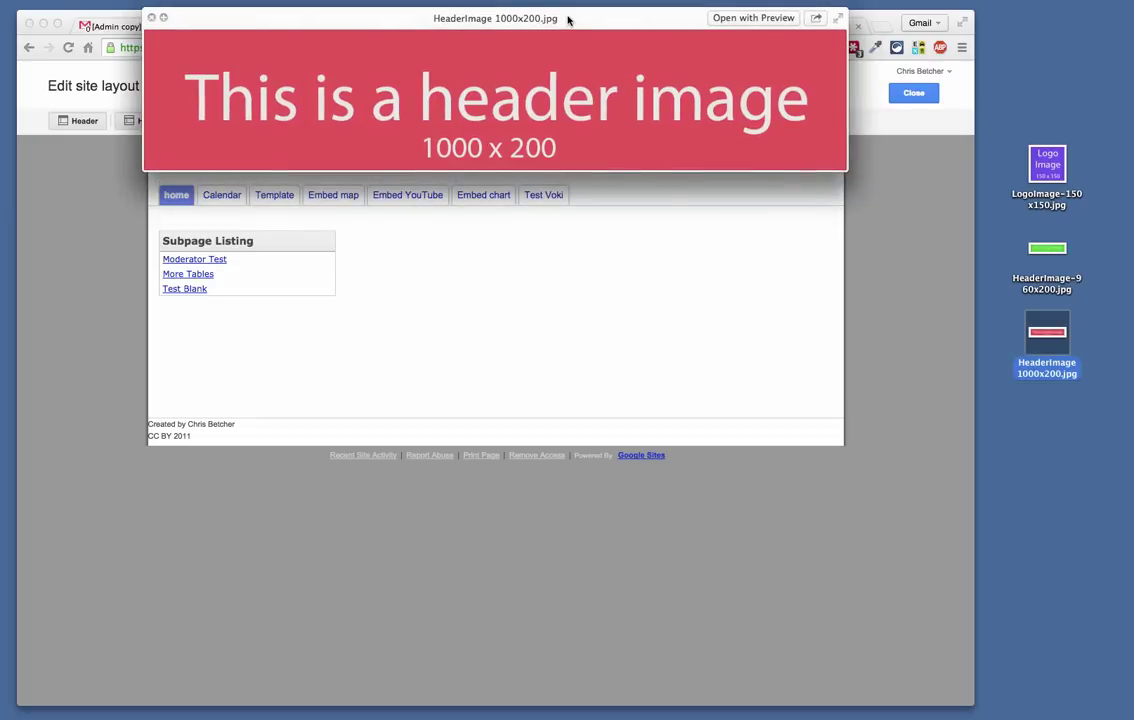
{"action": "left_click_drag", "start_coordinate": [567, 19], "coordinate": [604, 494]}
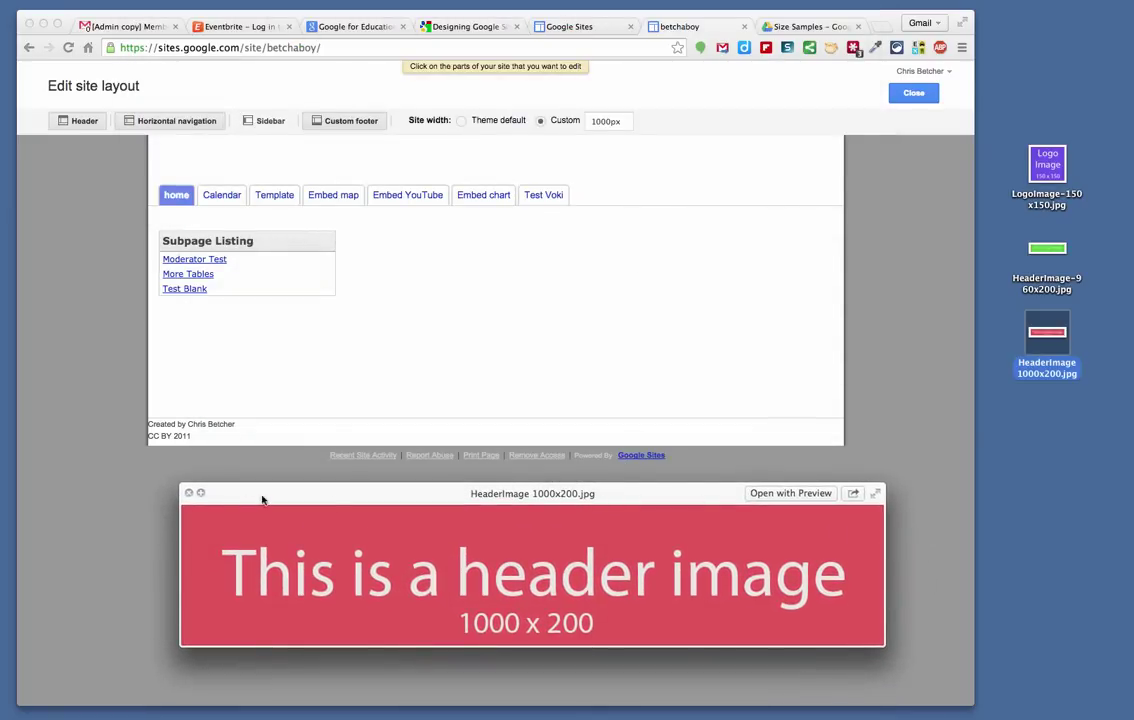
{"action": "left_click", "coordinate": [188, 493]}
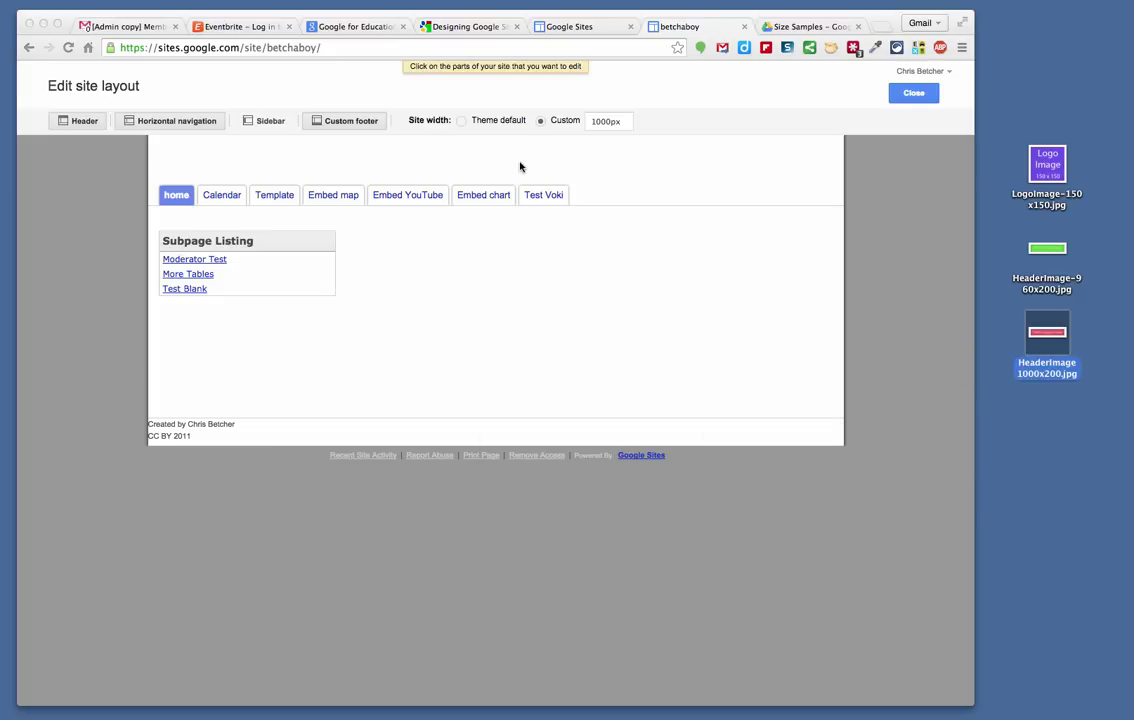
- Close the site layout editor and open the site header's settings in the site's Themes, Colours and Fonts
{"action": "left_click", "coordinate": [913, 95]}
{"action": "left_click", "coordinate": [913, 95]}
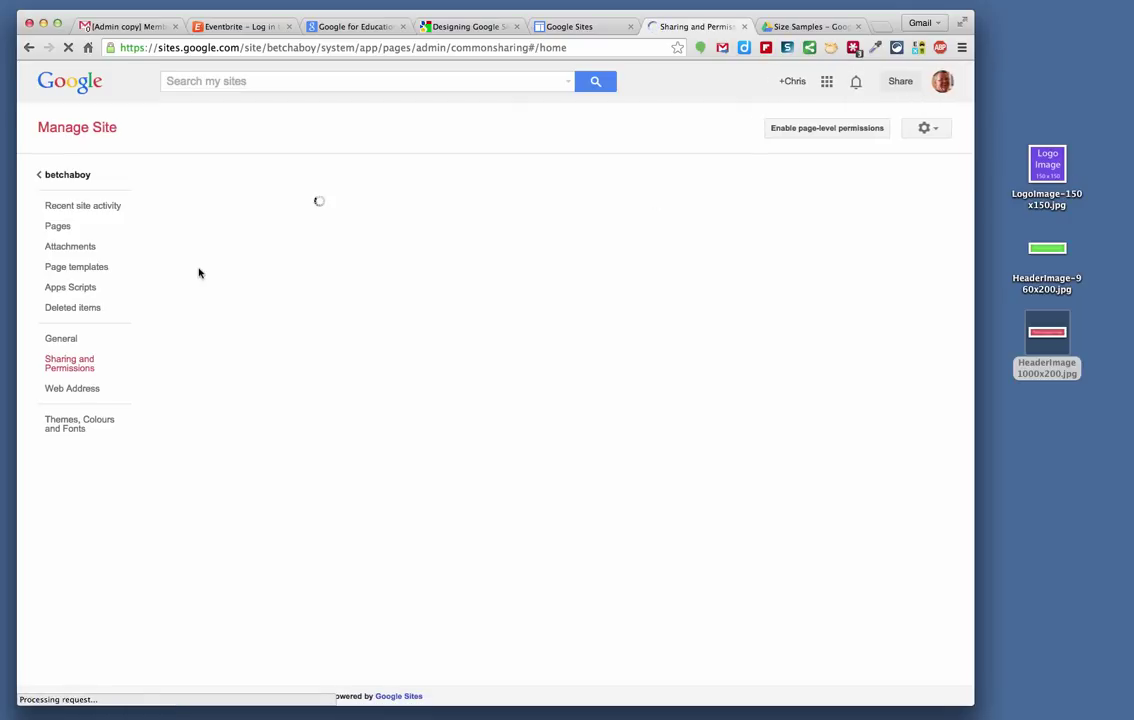
{"action": "left_click", "coordinate": [68, 427]}
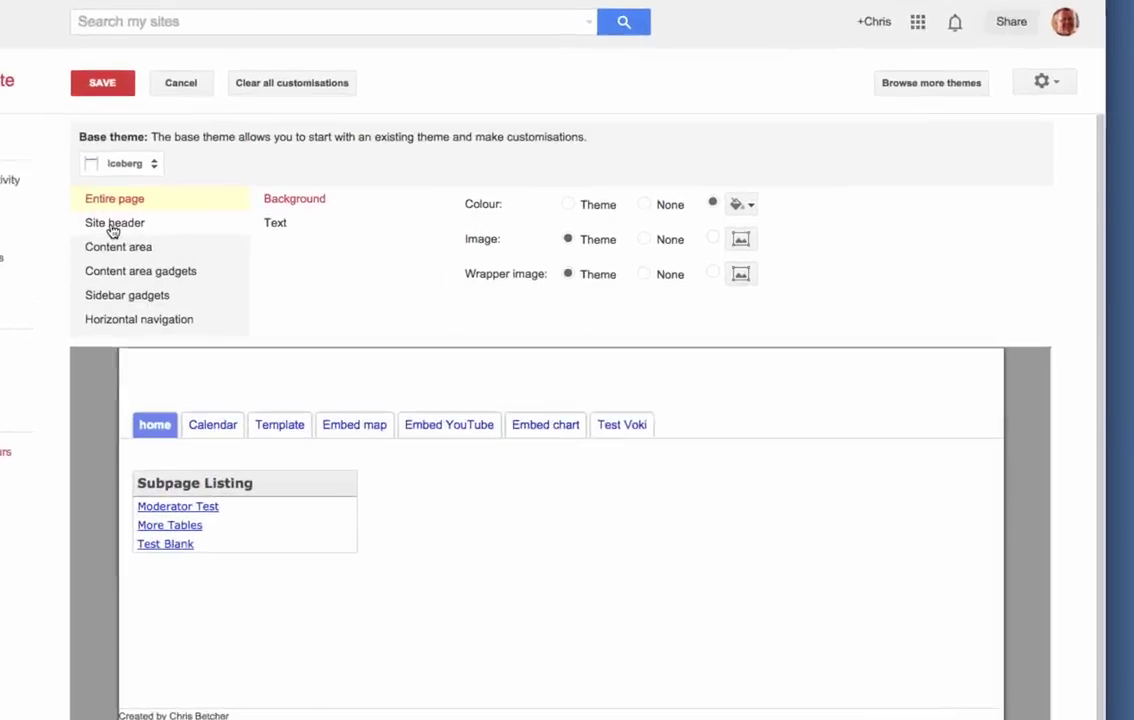
{"action": "left_click", "coordinate": [113, 229]}
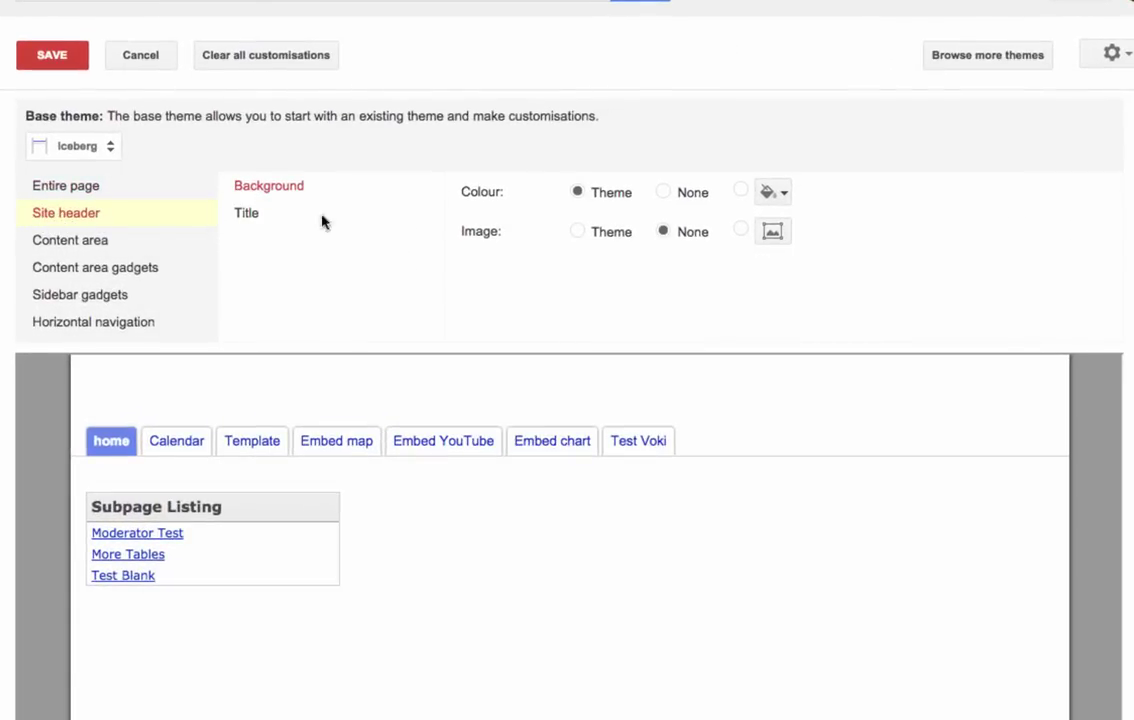
- Use HeaderImage 1000x200.jpg from the Desktop as the site header's background image, save the theme, and return to the site
{"action": "left_click", "coordinate": [742, 231]}
{"action": "left_click", "coordinate": [768, 233]}
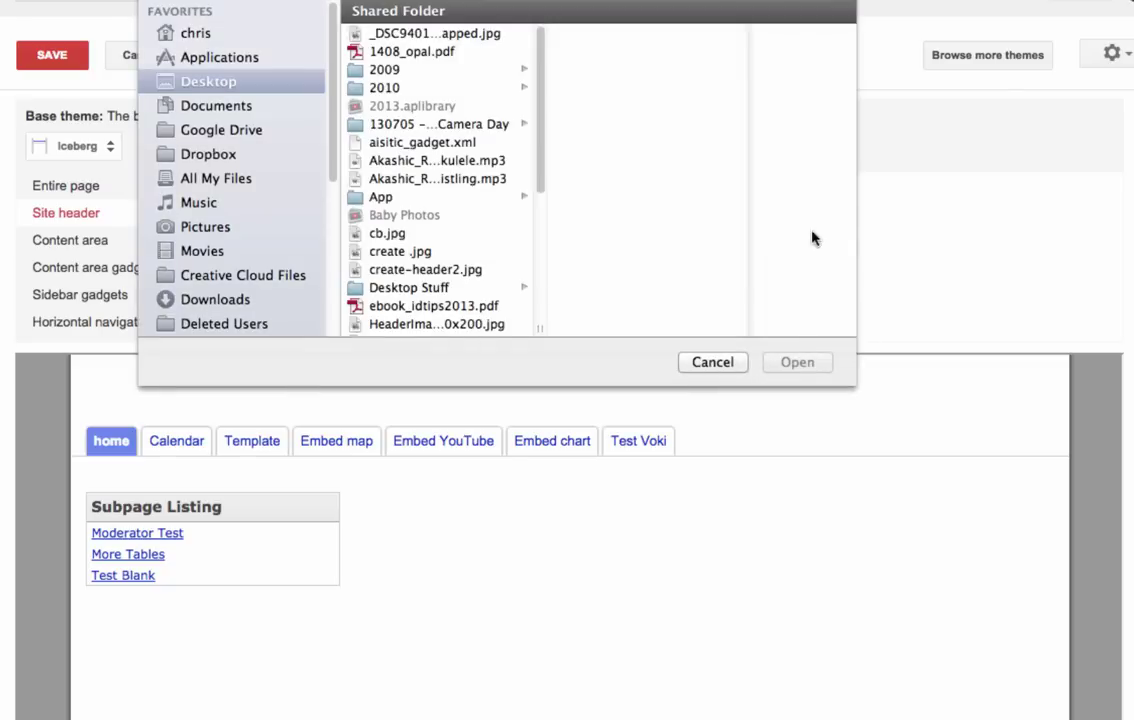
{"action": "left_click_drag", "start_coordinate": [539, 160], "coordinate": [544, 264]}
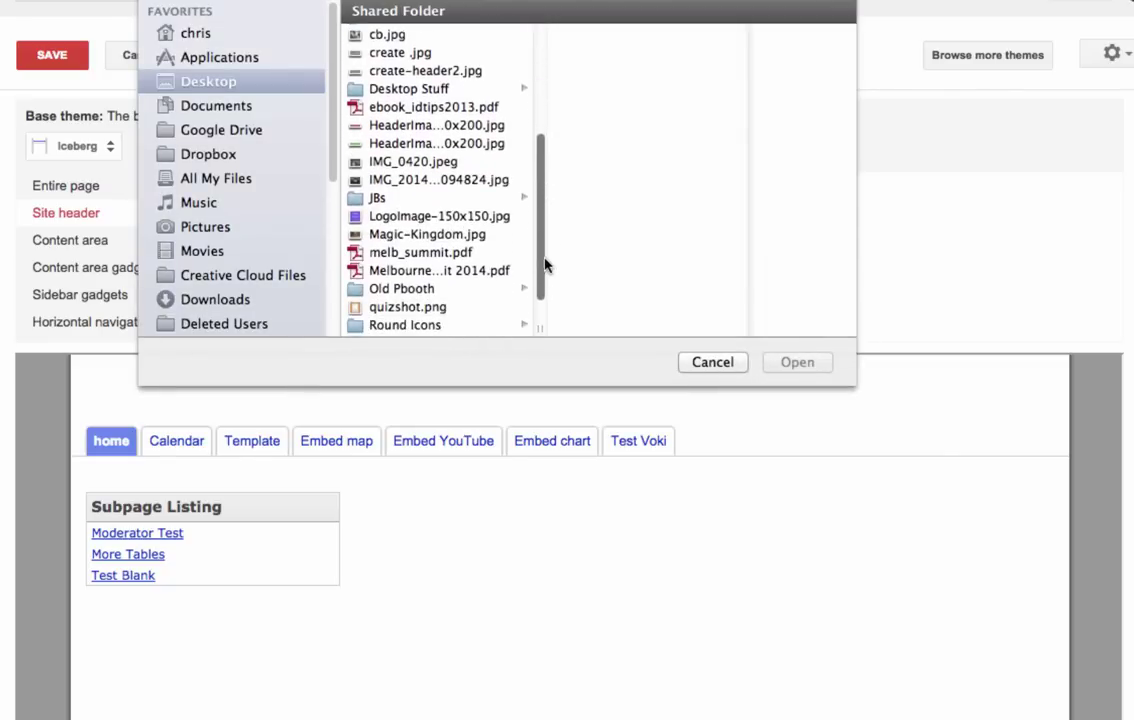
{"action": "scroll", "coordinate": [535, 238], "scroll_direction": "down", "scroll_amount": 2}
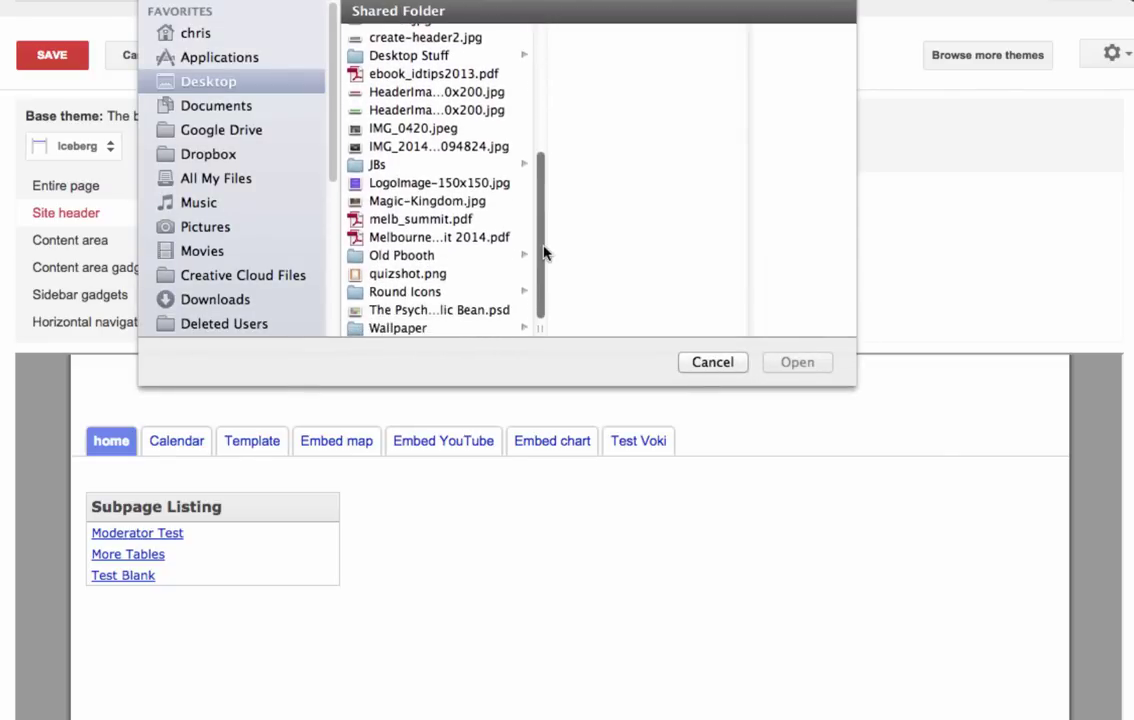
{"action": "scroll", "coordinate": [544, 285], "scroll_direction": "up", "scroll_amount": 5}
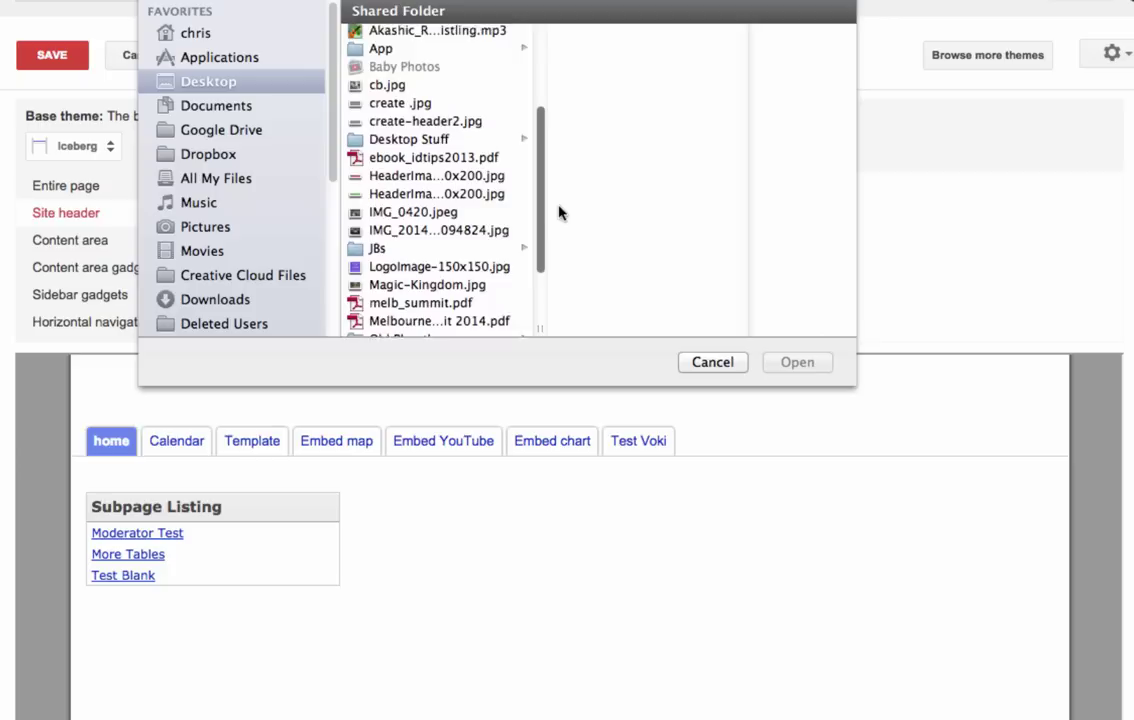
{"action": "left_click", "coordinate": [407, 178]}
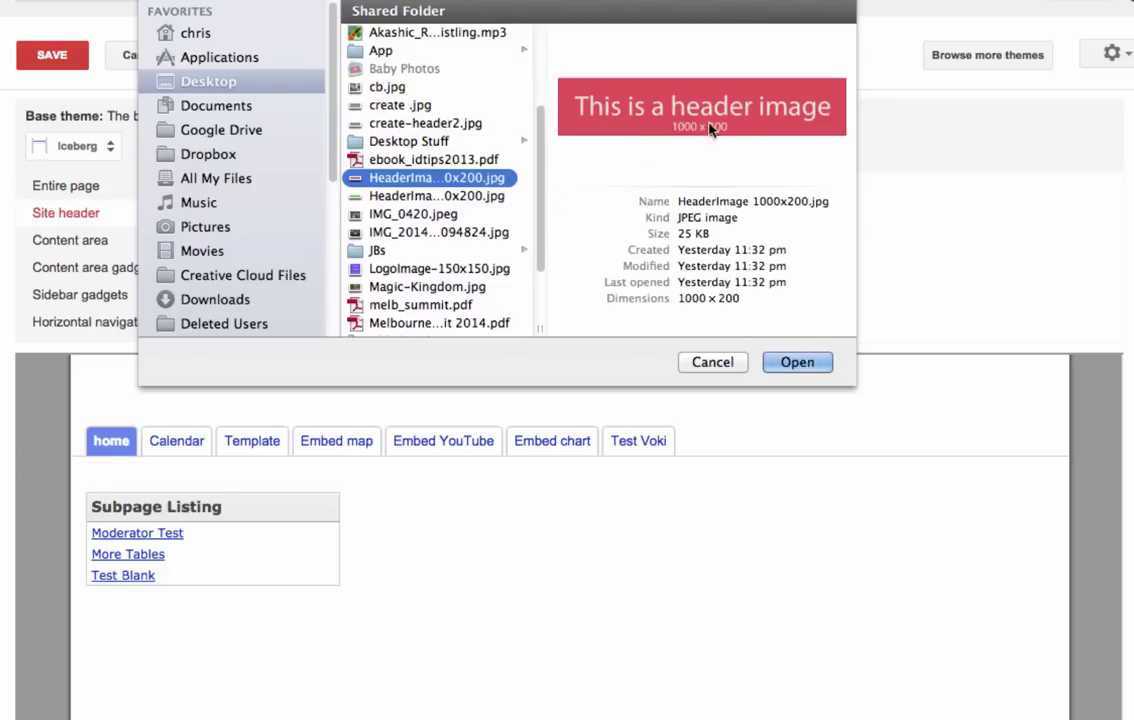
{"action": "left_click", "coordinate": [797, 362]}
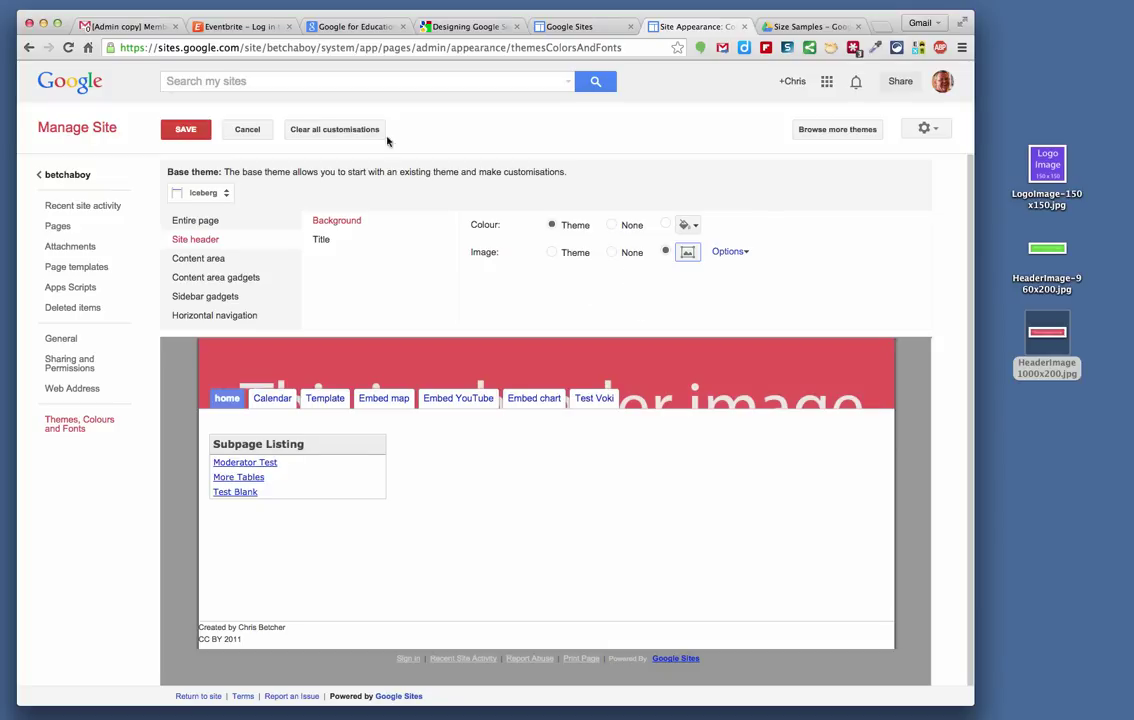
{"action": "left_click", "coordinate": [193, 131]}
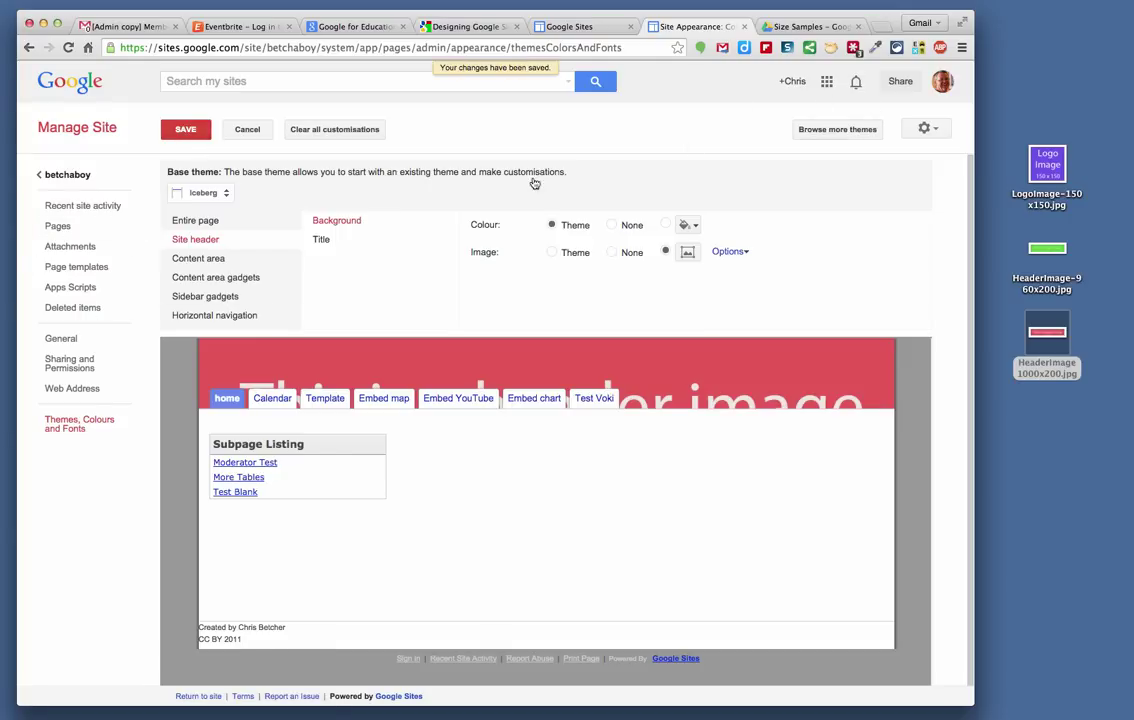
{"action": "left_click", "coordinate": [58, 175]}
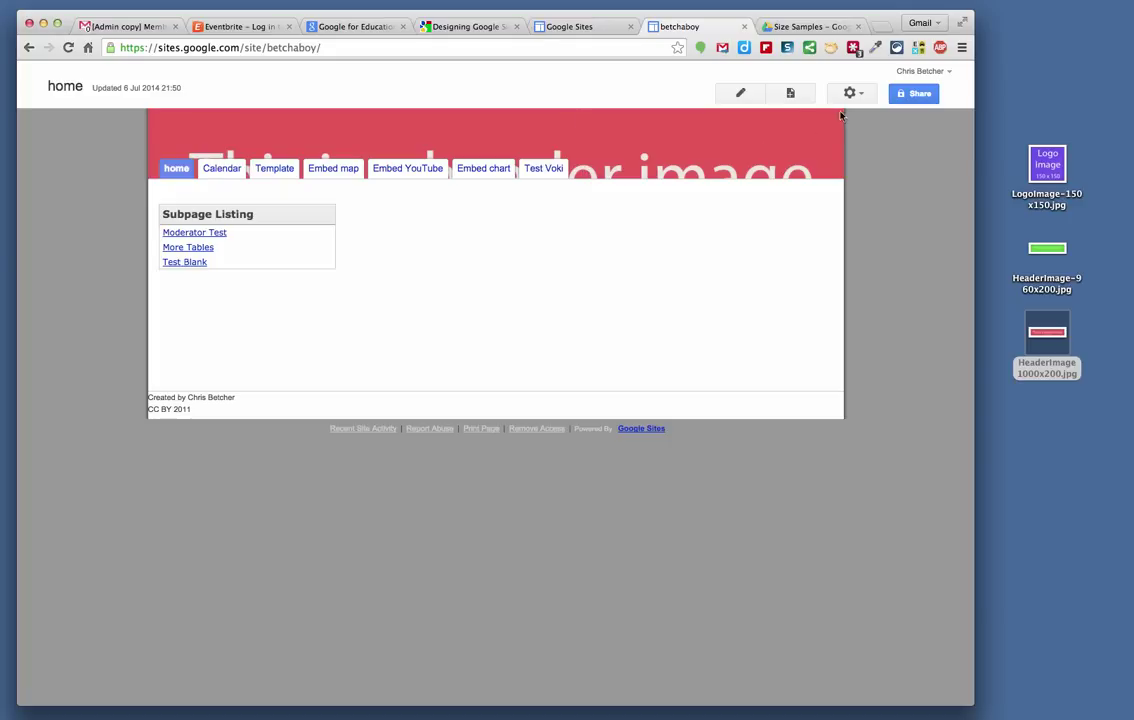
- Set the site header's height to 200 pixels in the site layout and close the layout editor
{"action": "left_click", "coordinate": [866, 96]}
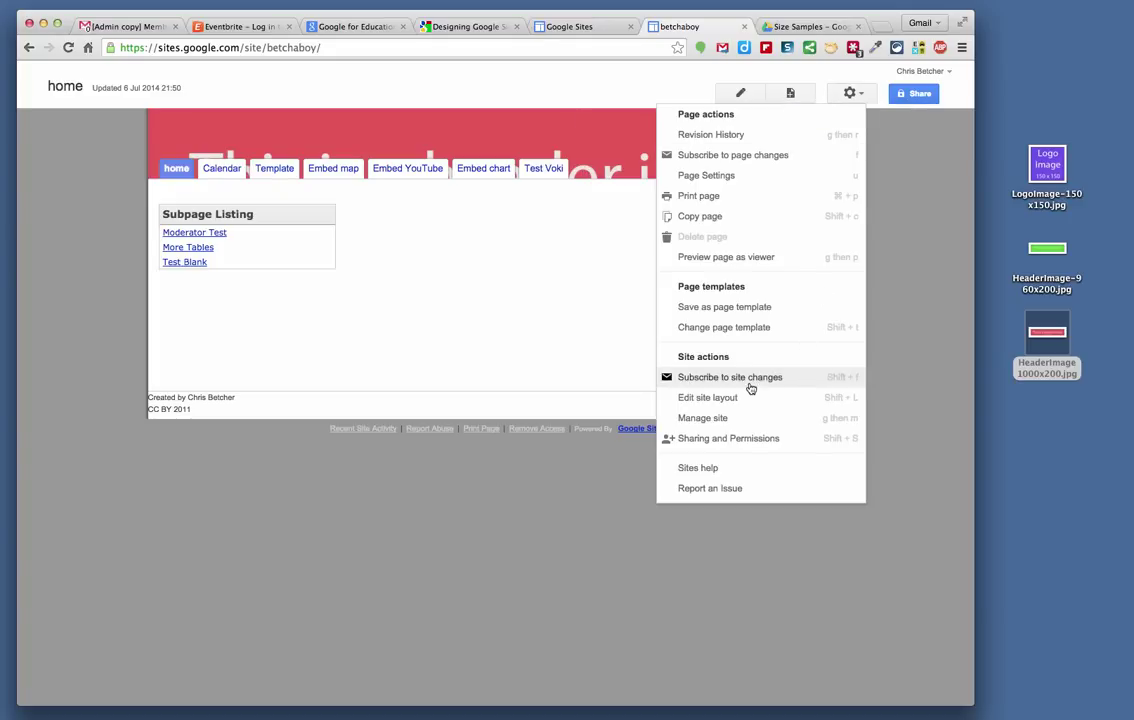
{"action": "left_click", "coordinate": [700, 399]}
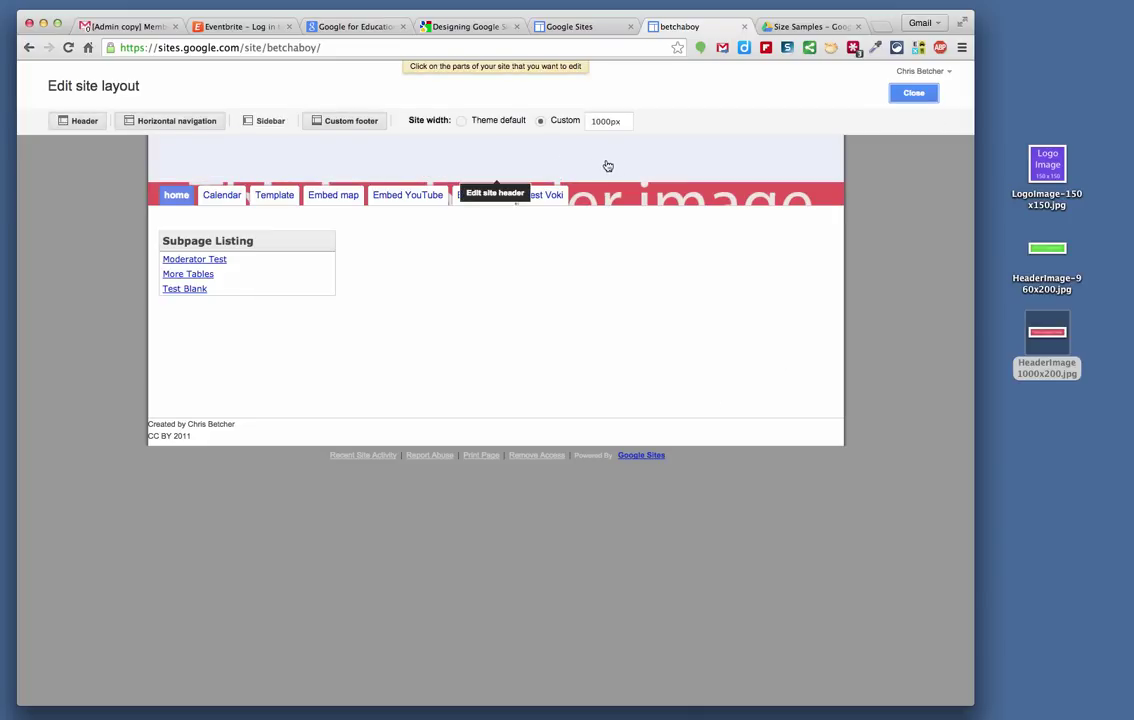
{"action": "left_click", "coordinate": [607, 166]}
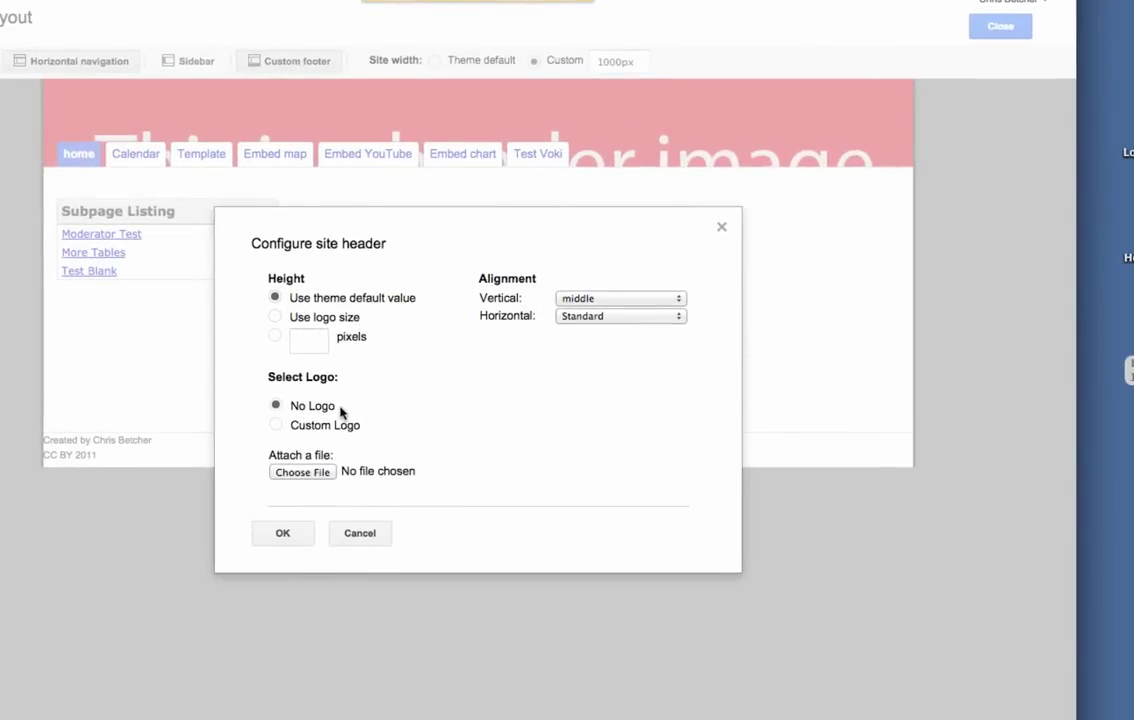
{"action": "left_click", "coordinate": [275, 337]}
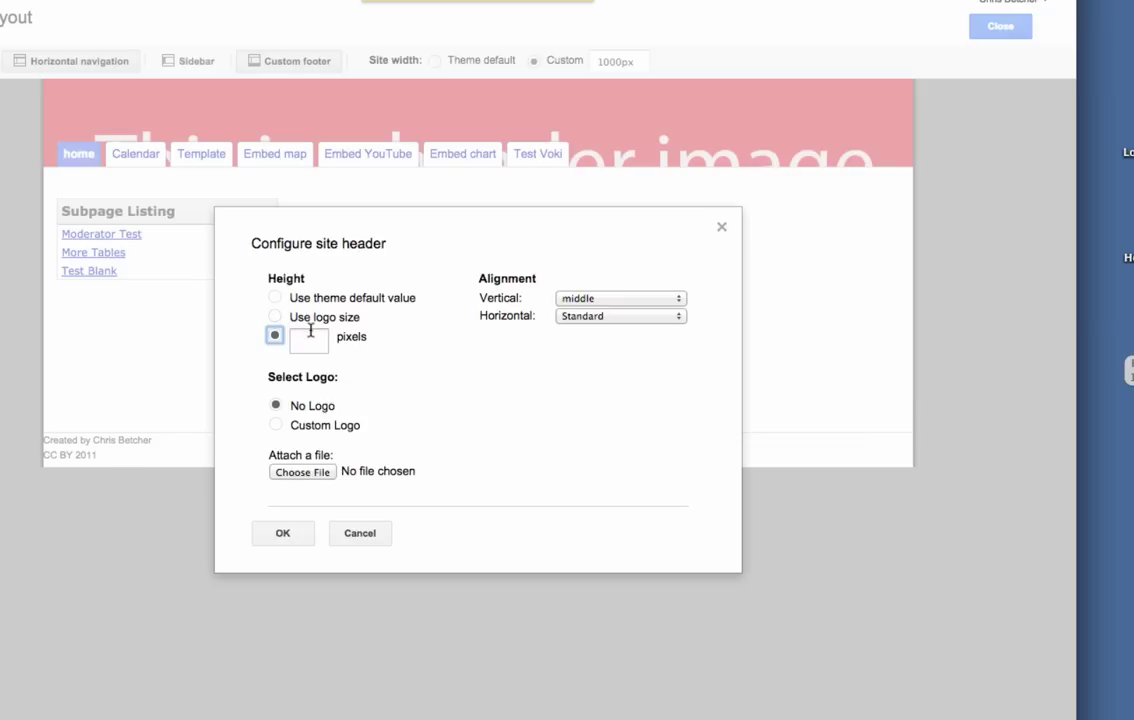
{"action": "left_click", "coordinate": [311, 338]}
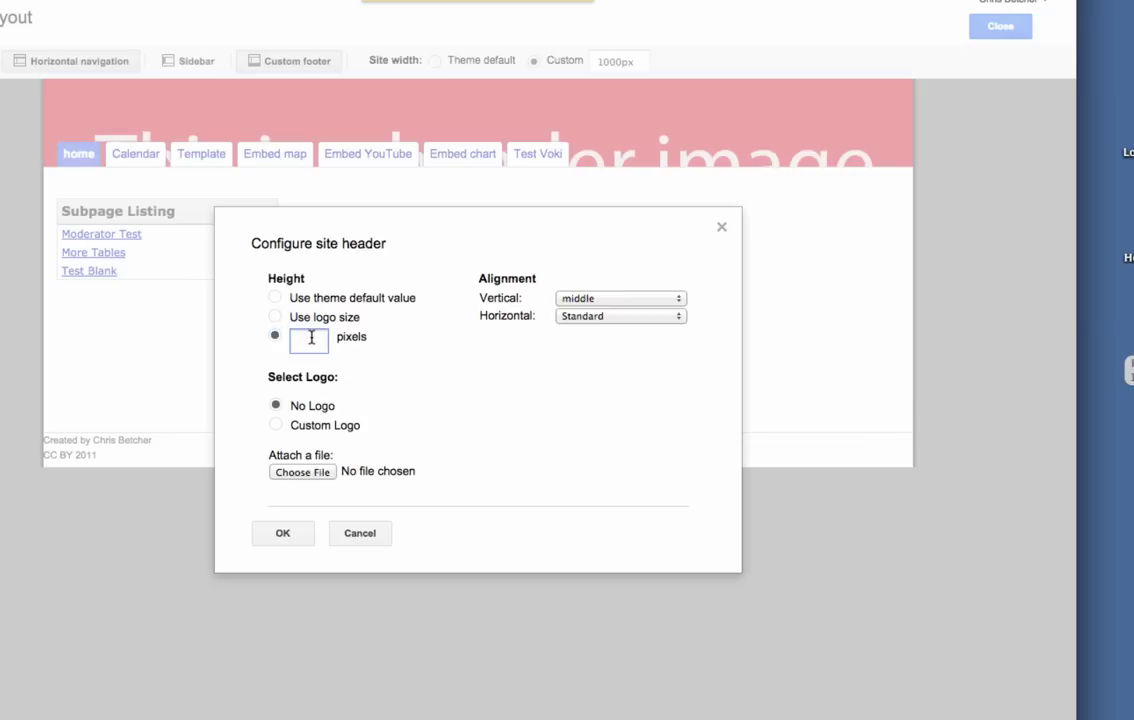
{"action": "type", "text": "200"}
{"action": "left_click", "coordinate": [280, 533]}
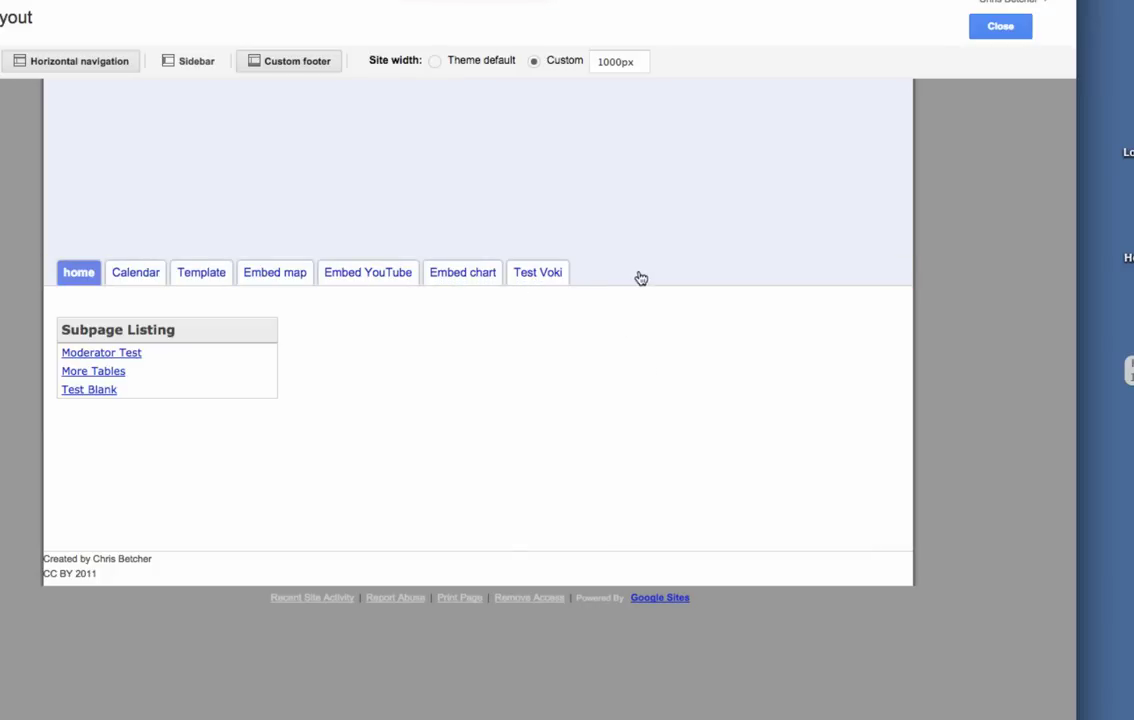
{"action": "left_click", "coordinate": [999, 27]}
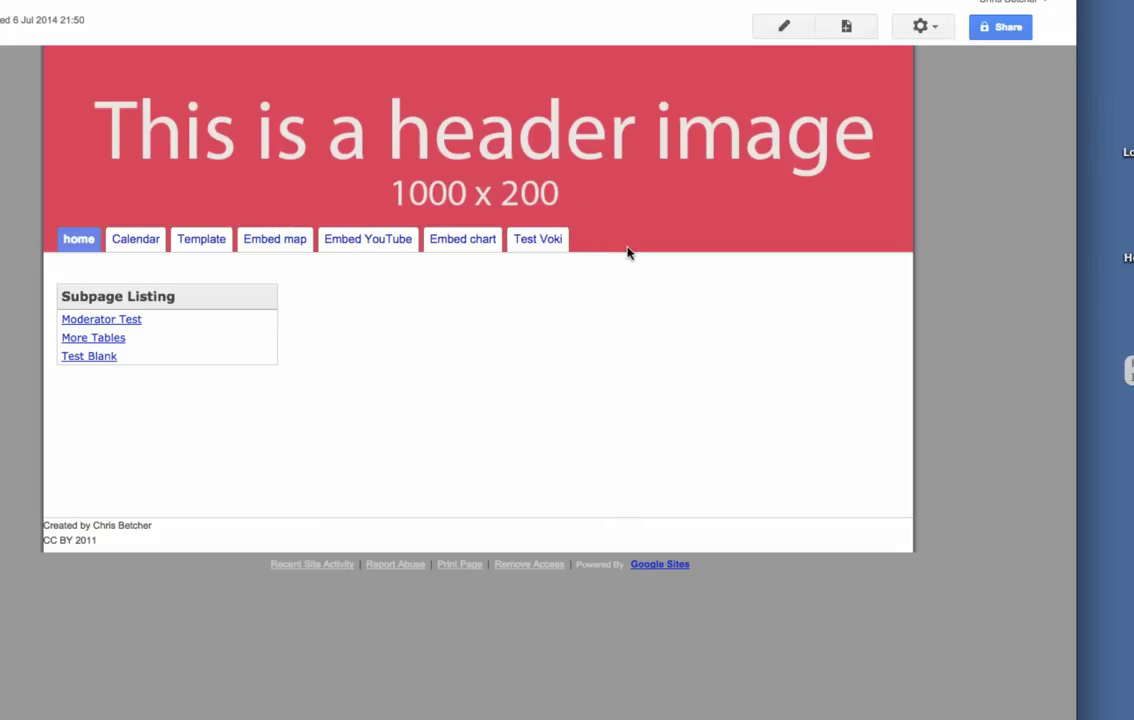
- Set the repeat option of the site header's background image to none in Themes, Colours and Fonts
{"action": "left_click", "coordinate": [925, 26]}
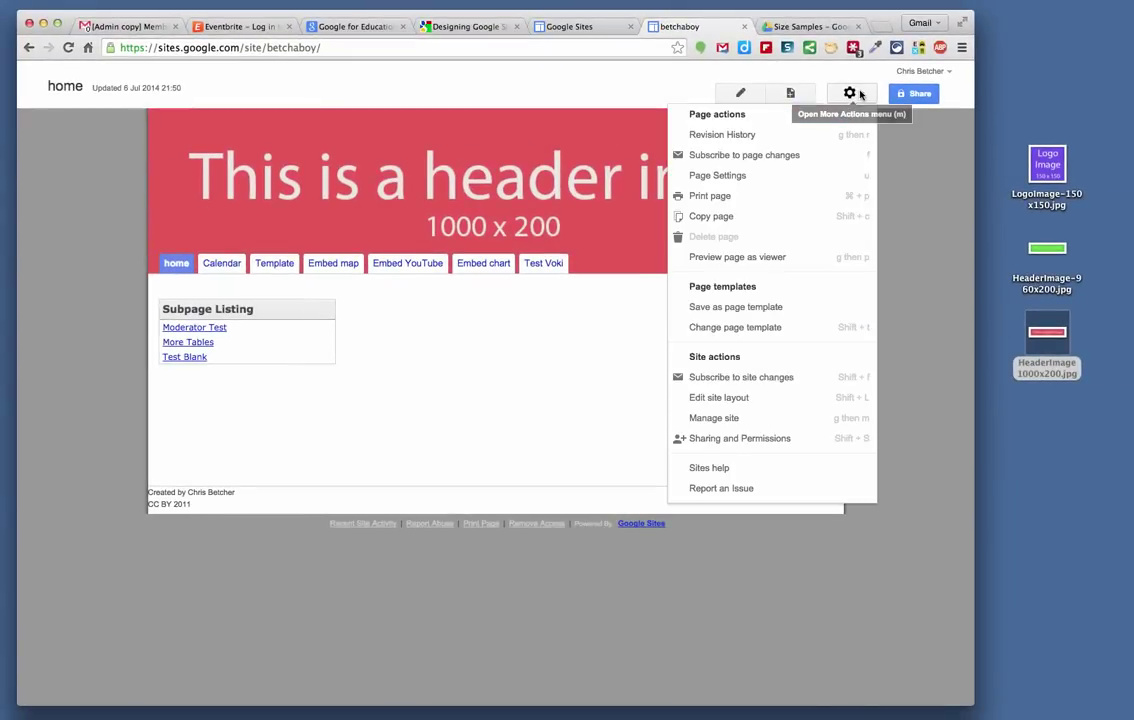
{"action": "left_click", "coordinate": [720, 418]}
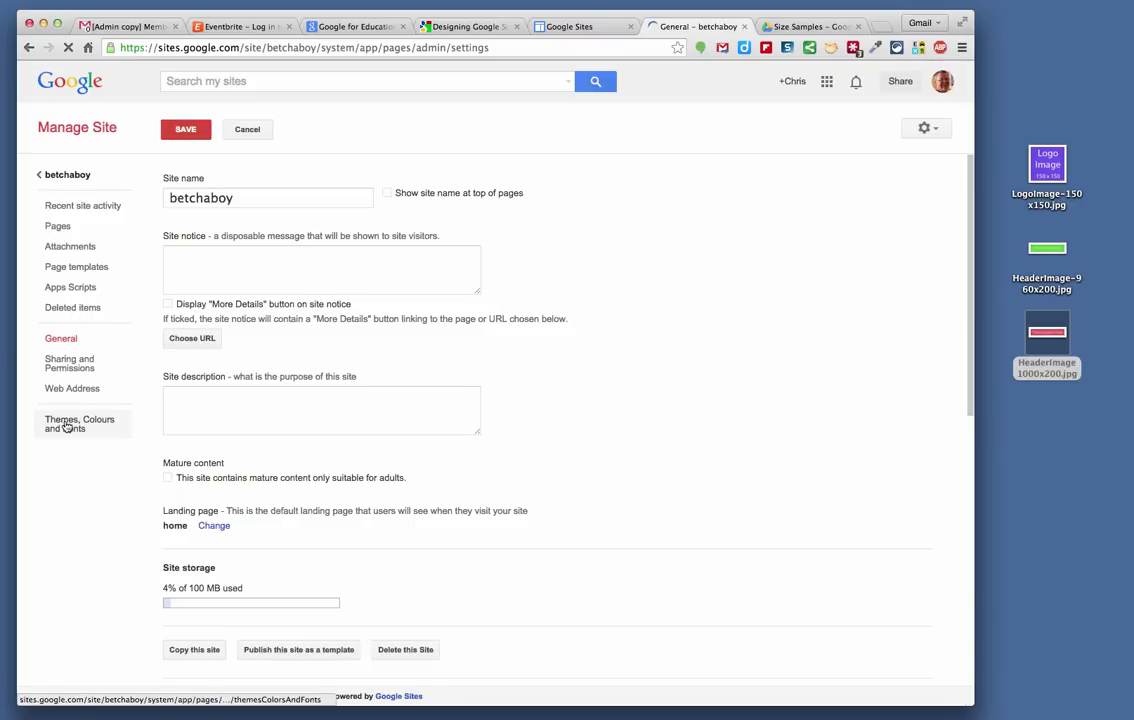
{"action": "left_click", "coordinate": [67, 426]}
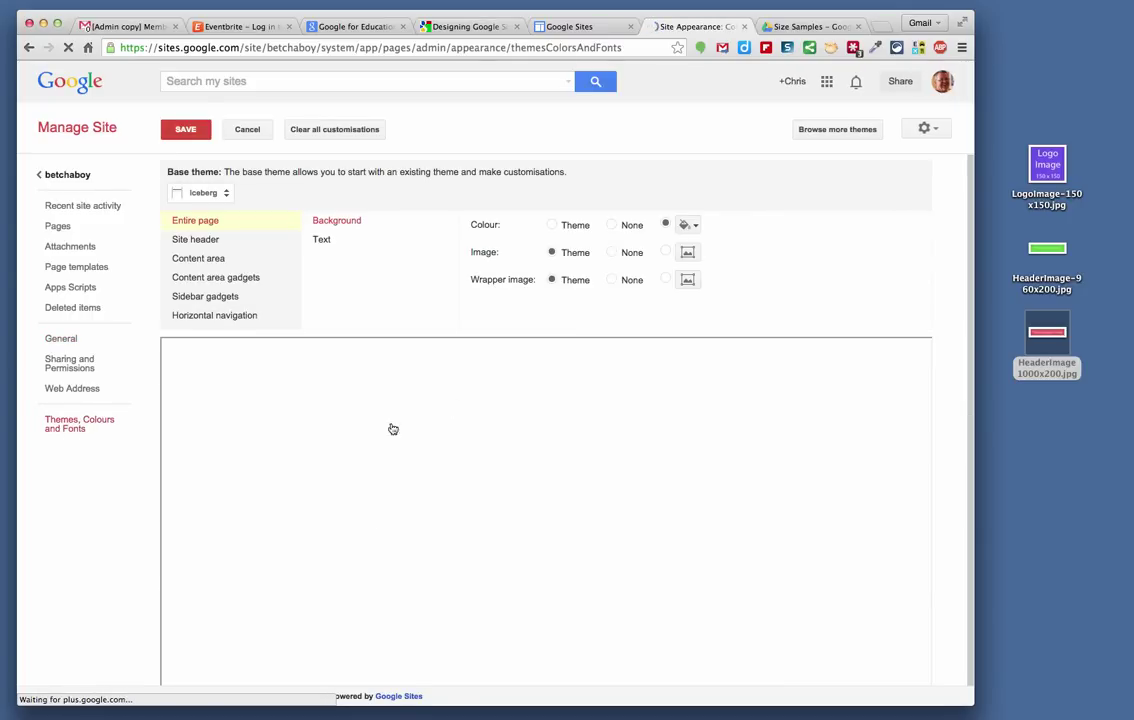
{"action": "left_click", "coordinate": [199, 240]}
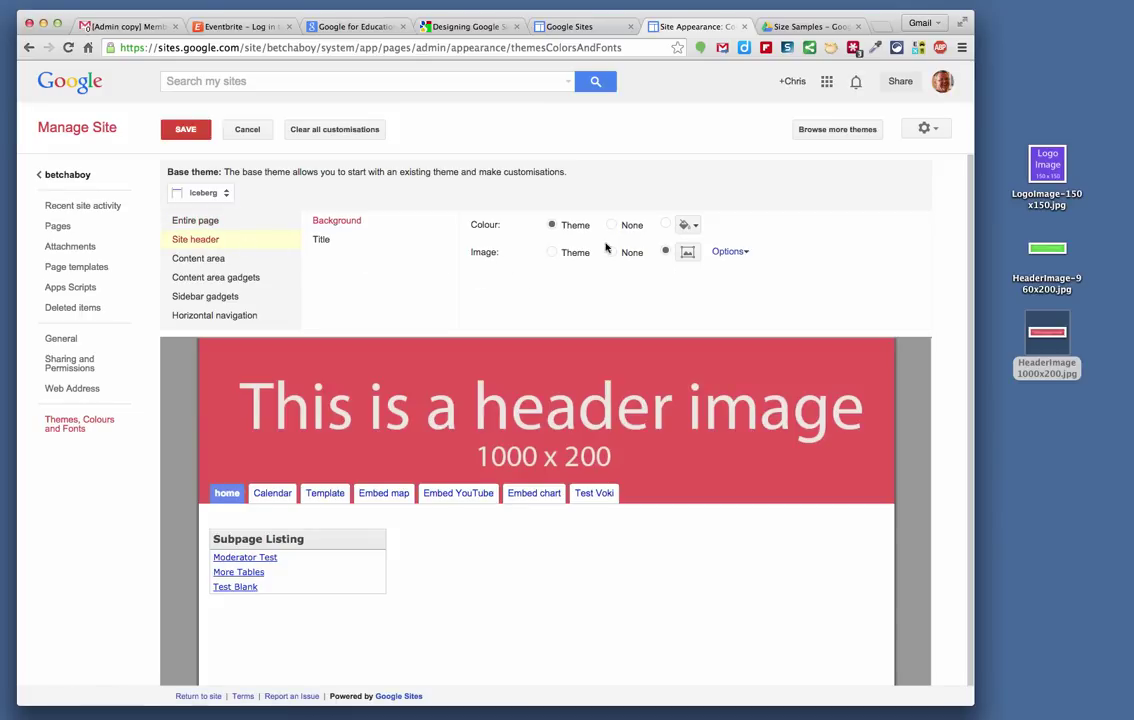
{"action": "left_click", "coordinate": [663, 252]}
{"action": "left_click", "coordinate": [740, 254]}
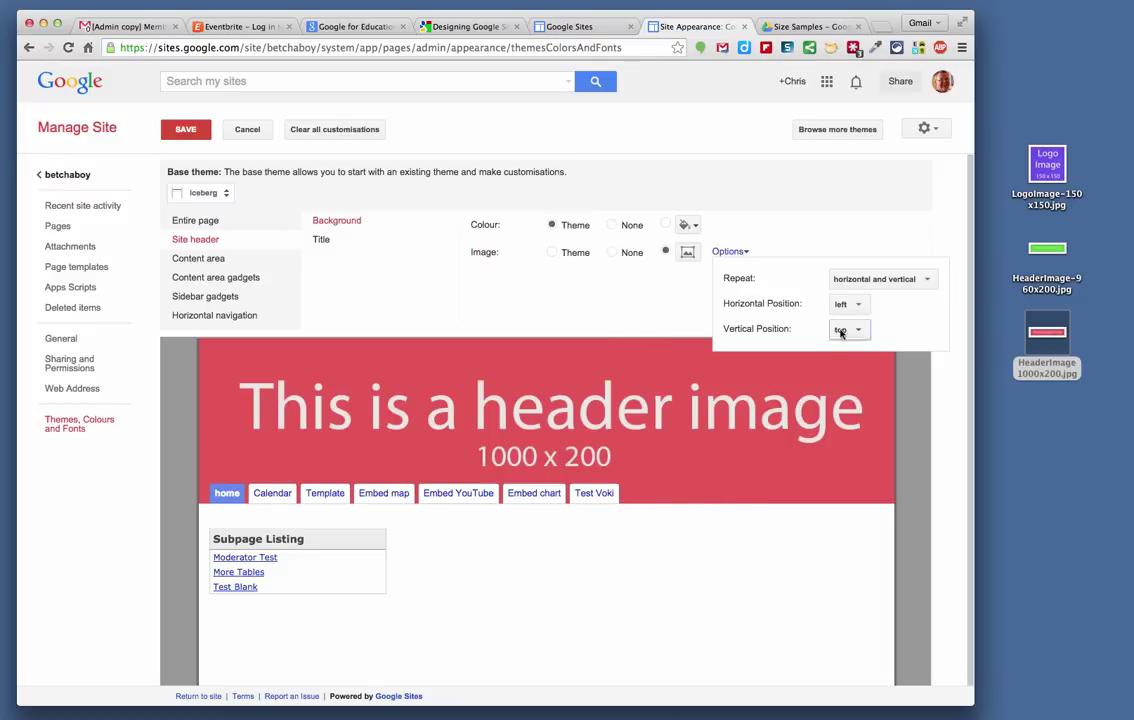
{"action": "left_click", "coordinate": [869, 283]}
{"action": "left_click", "coordinate": [862, 298]}
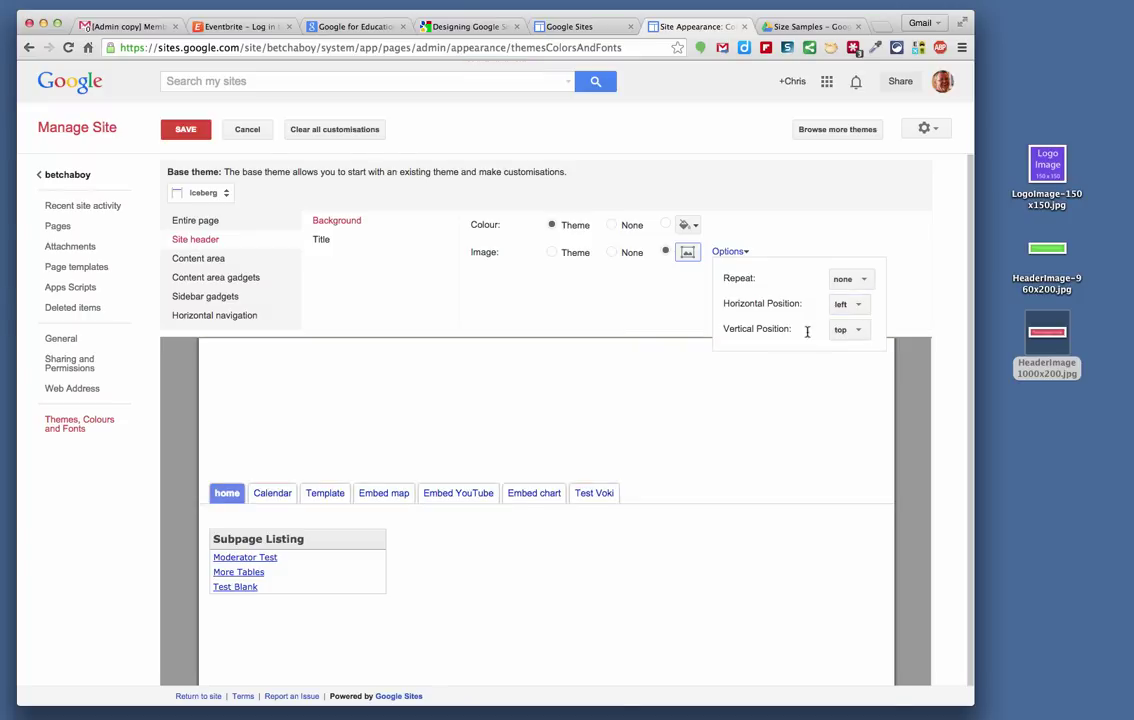
- Upload HeaderImage 1000x200.jpg from the Desktop again as the site header's background image
{"action": "left_click", "coordinate": [686, 253]}
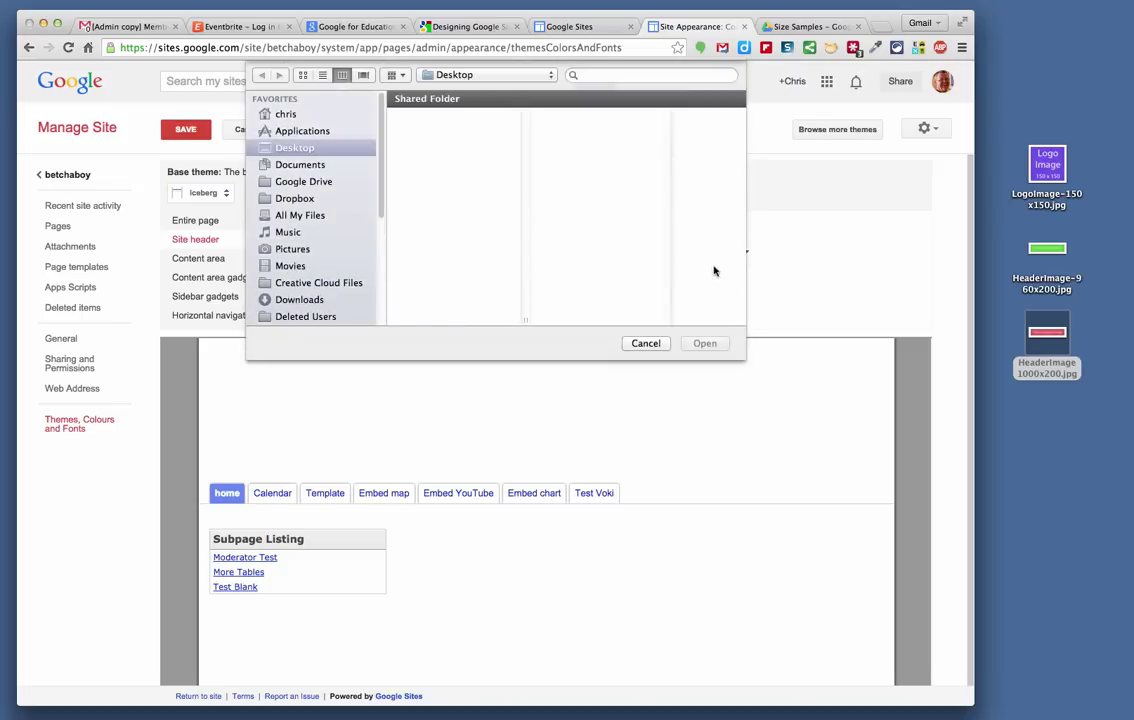
{"action": "left_click_drag", "start_coordinate": [524, 193], "coordinate": [524, 278]}
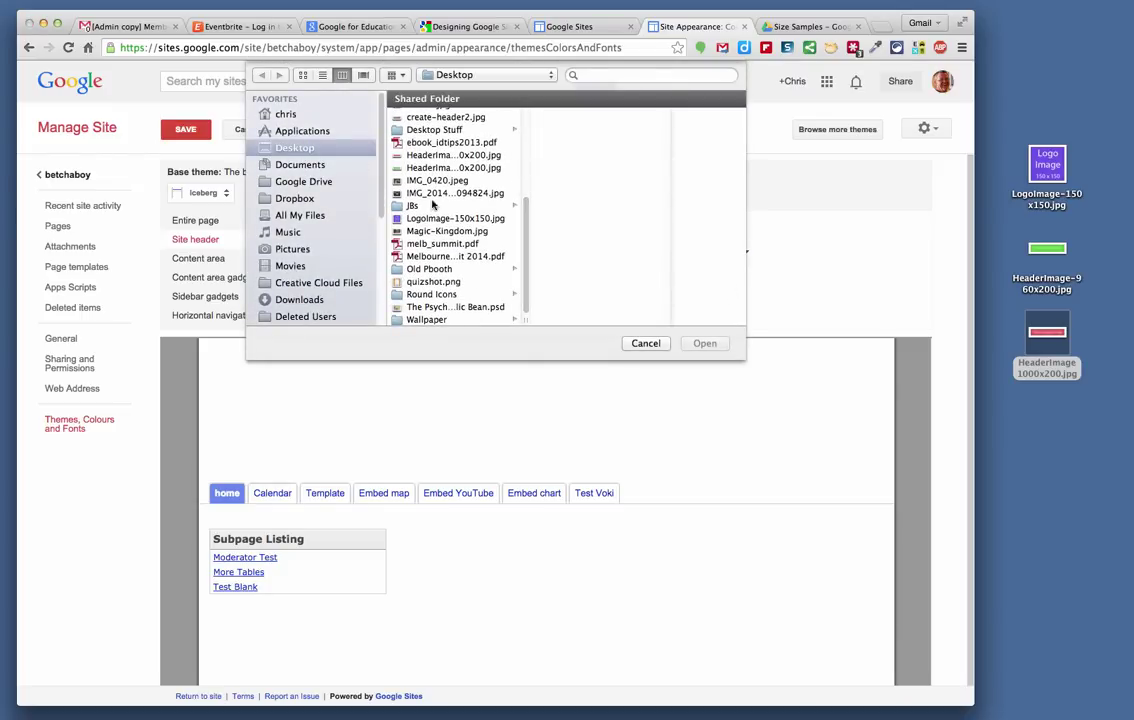
{"action": "left_click", "coordinate": [437, 157]}
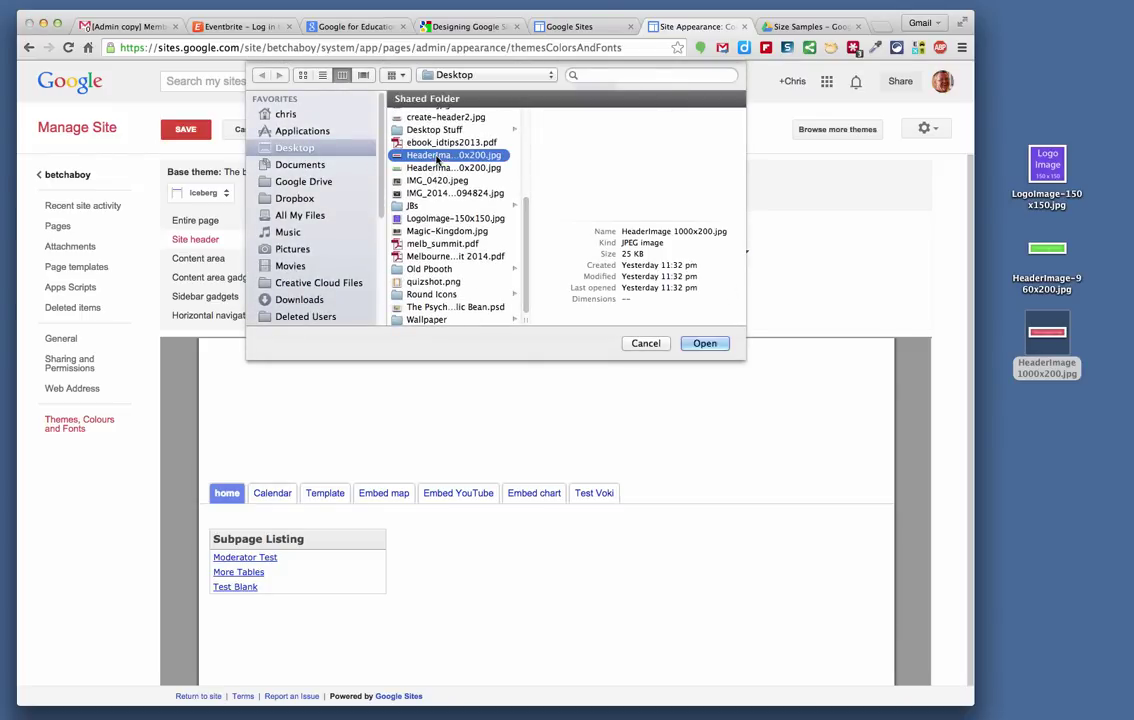
{"action": "left_click", "coordinate": [706, 343]}
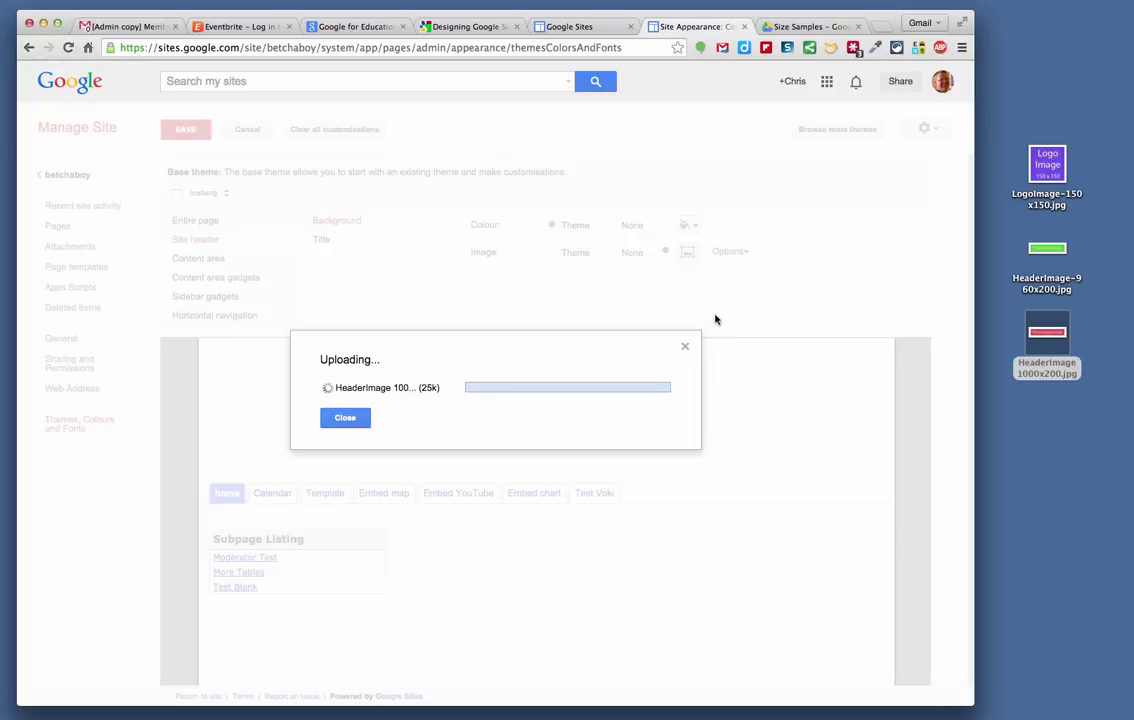
- Set the re-uploaded header background image's repeat option to none
{"action": "left_click", "coordinate": [729, 251]}
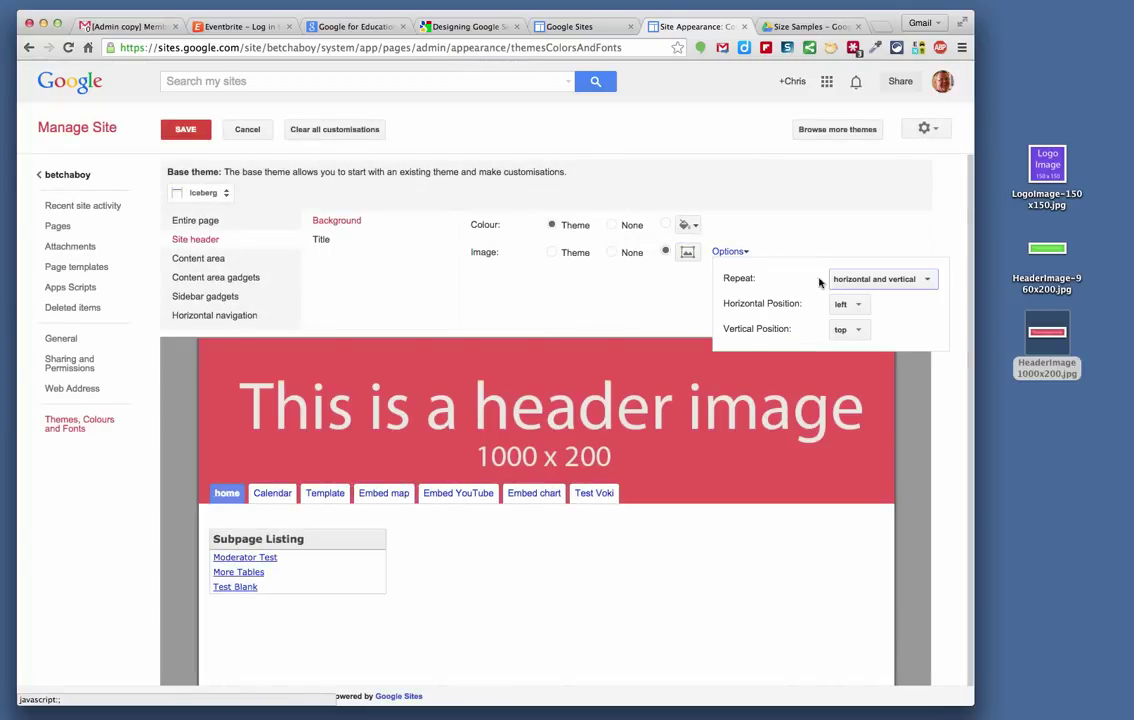
{"action": "left_click", "coordinate": [845, 281]}
{"action": "left_click", "coordinate": [851, 299]}
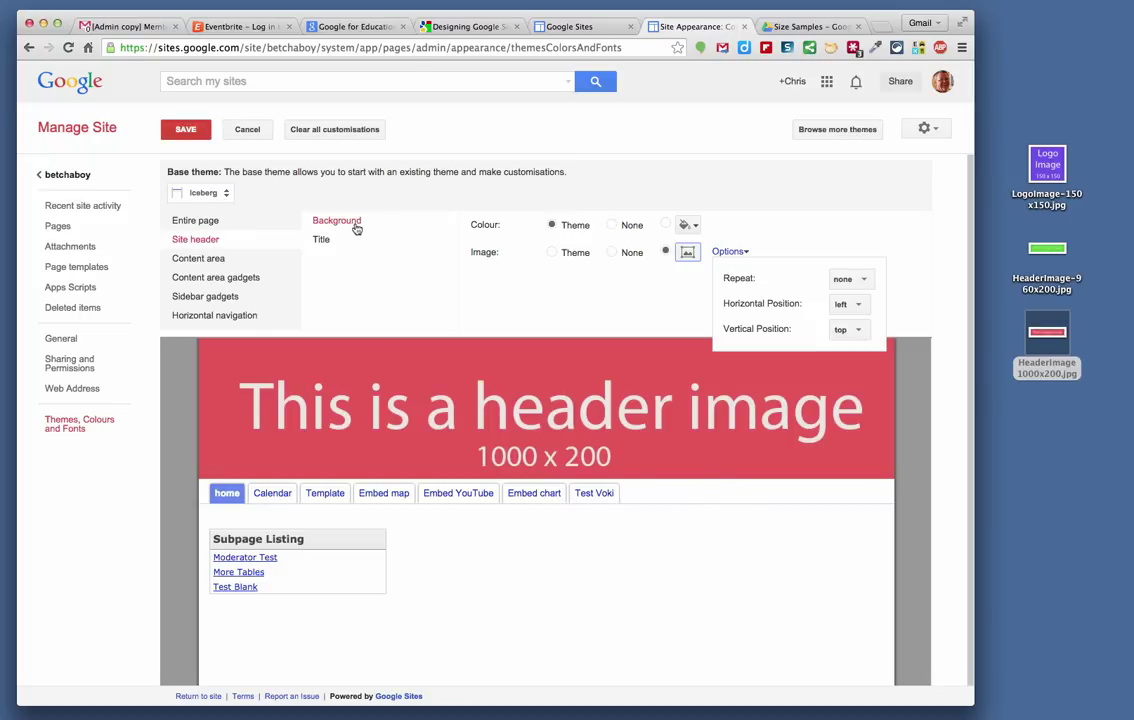
- Give the site header a custom black background colour
{"action": "left_click", "coordinate": [667, 226]}
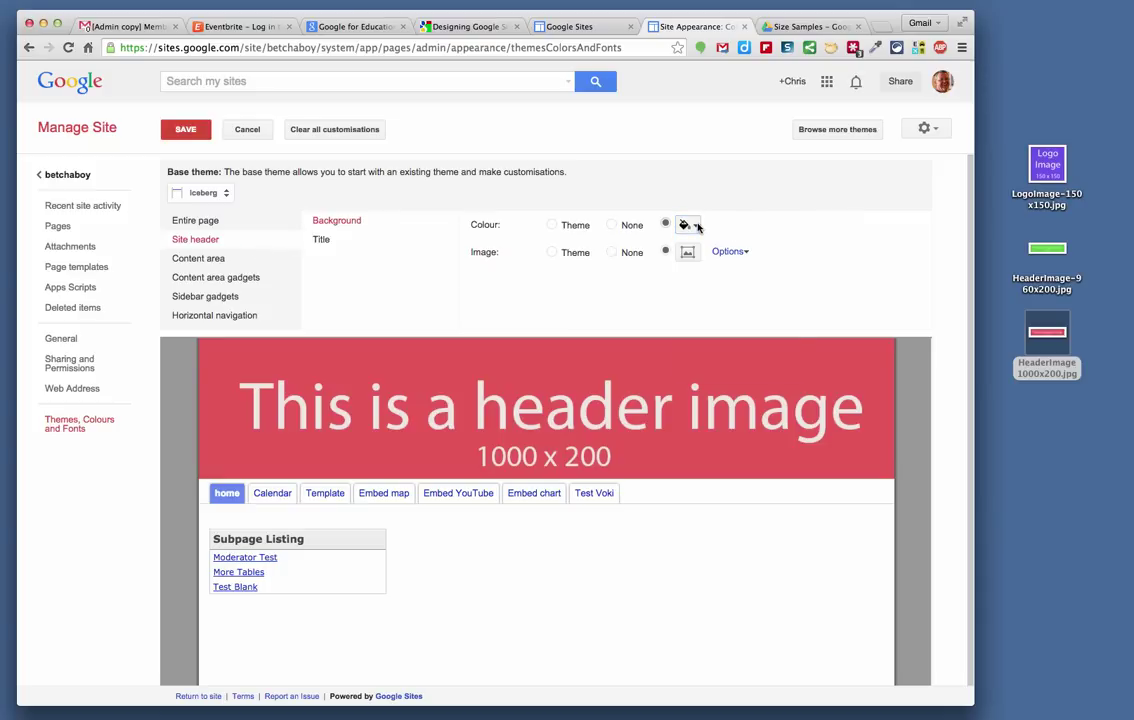
{"action": "left_click", "coordinate": [693, 226]}
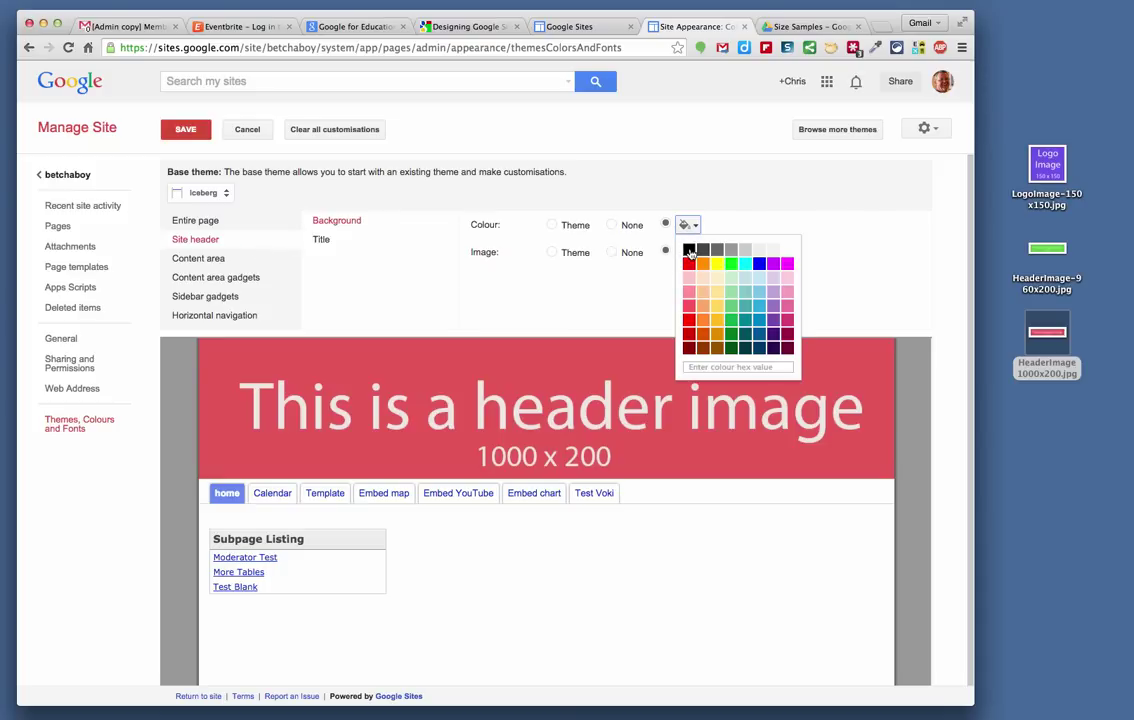
{"action": "left_click", "coordinate": [689, 250]}
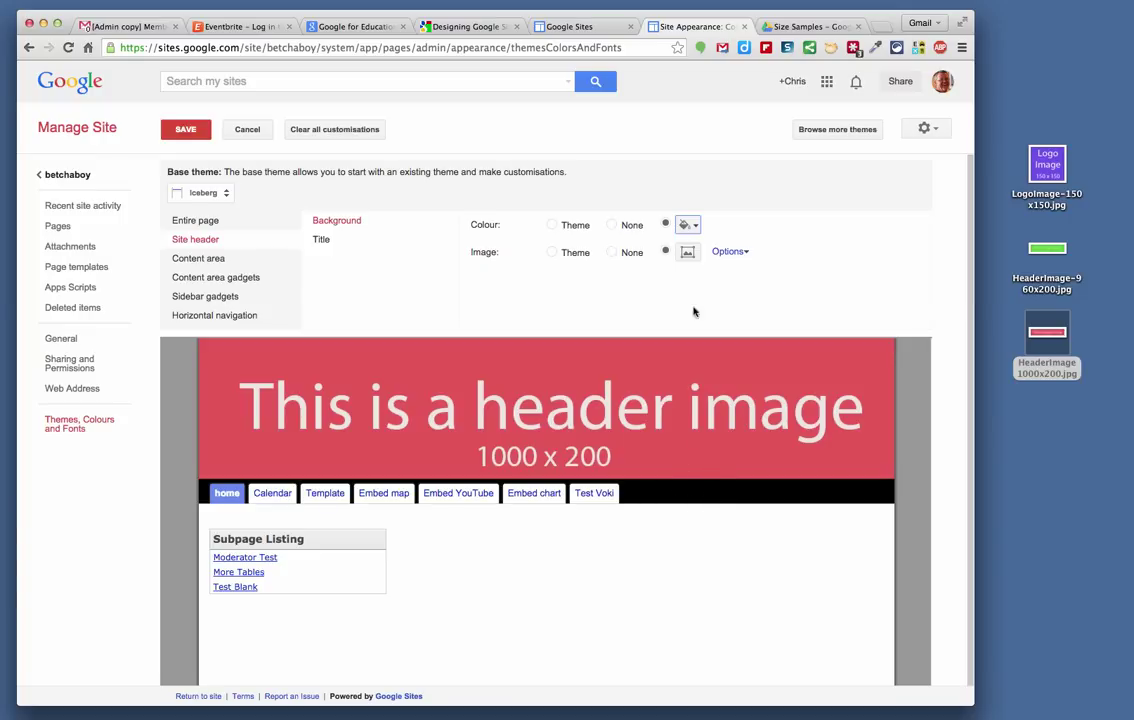
- Check the header image's repeat and position options, save the theme changes, and return to the betchaboy site
{"action": "left_click", "coordinate": [728, 252]}
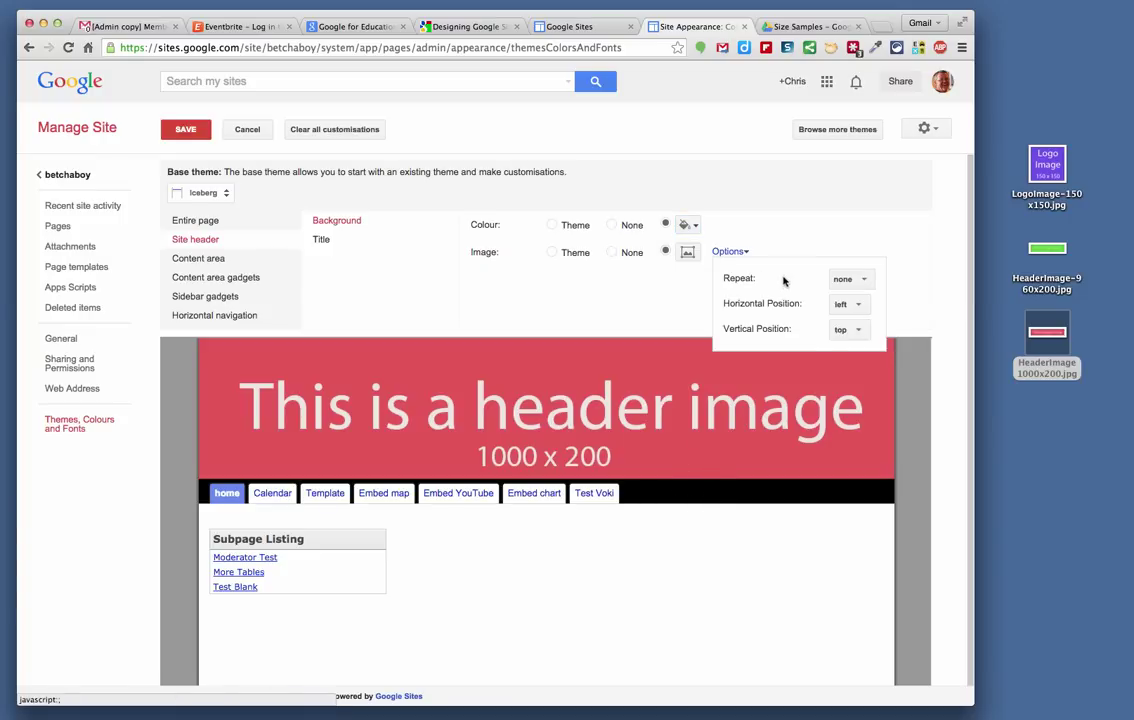
{"action": "left_click", "coordinate": [656, 285]}
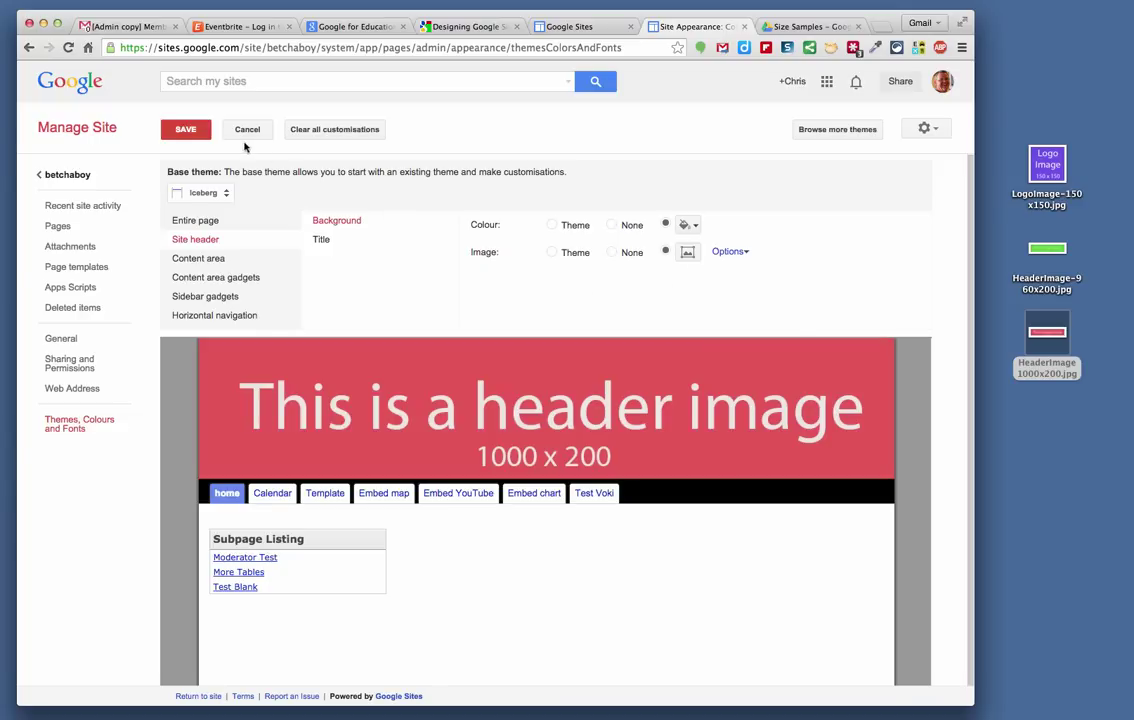
{"action": "left_click", "coordinate": [184, 131]}
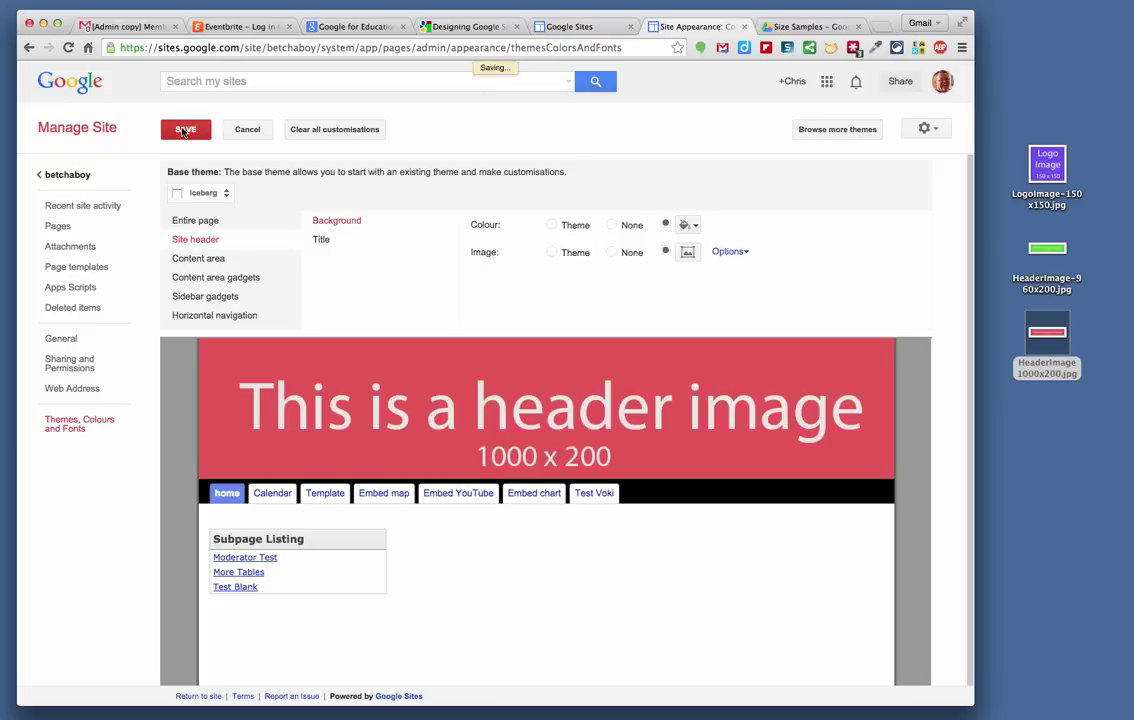
{"action": "left_click", "coordinate": [70, 178]}
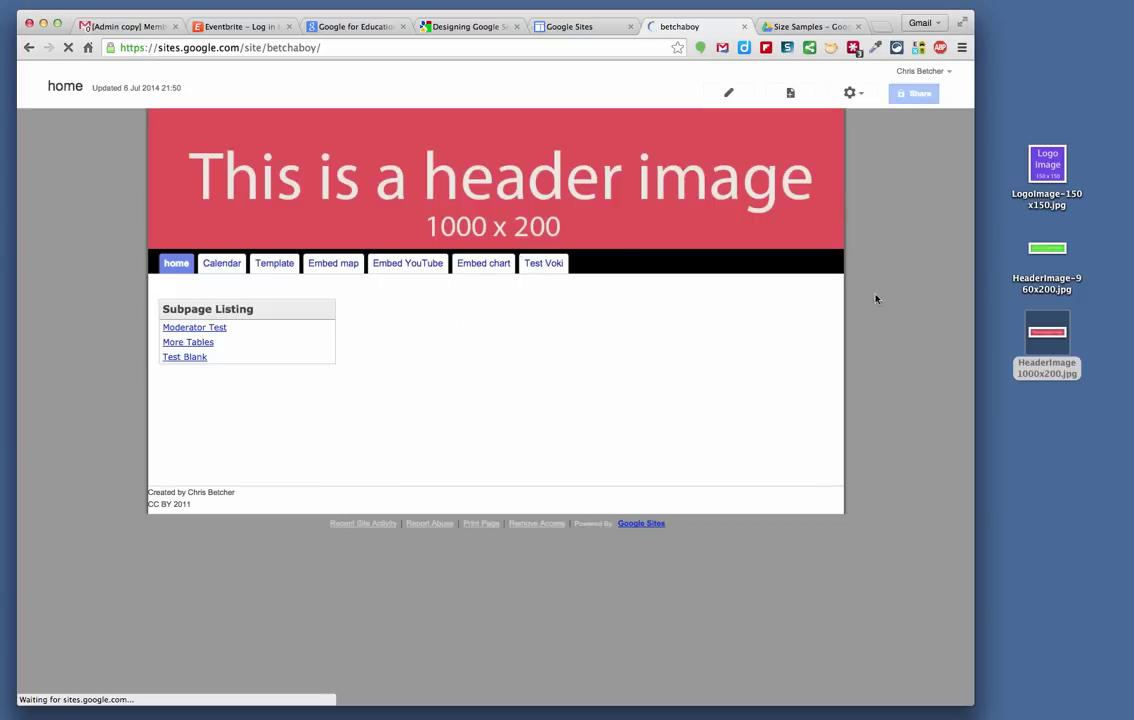